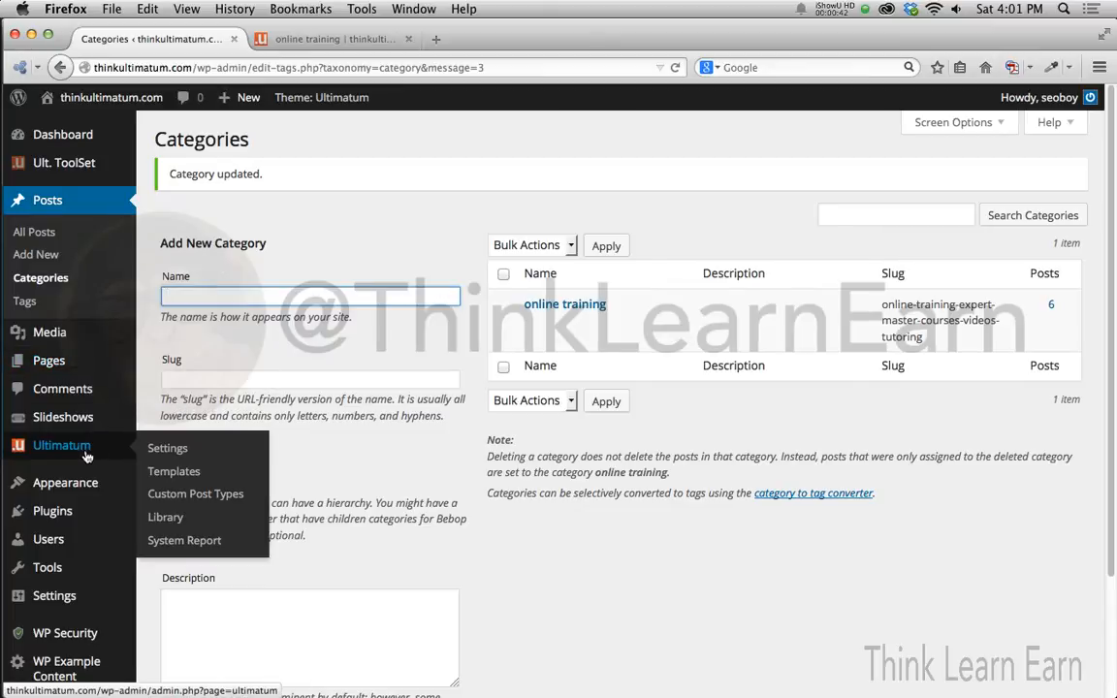
# Step: Open the Basic Template's Header partial layout for editing and expand its Ultimatum Menu settings
pyautogui.click(173, 472)
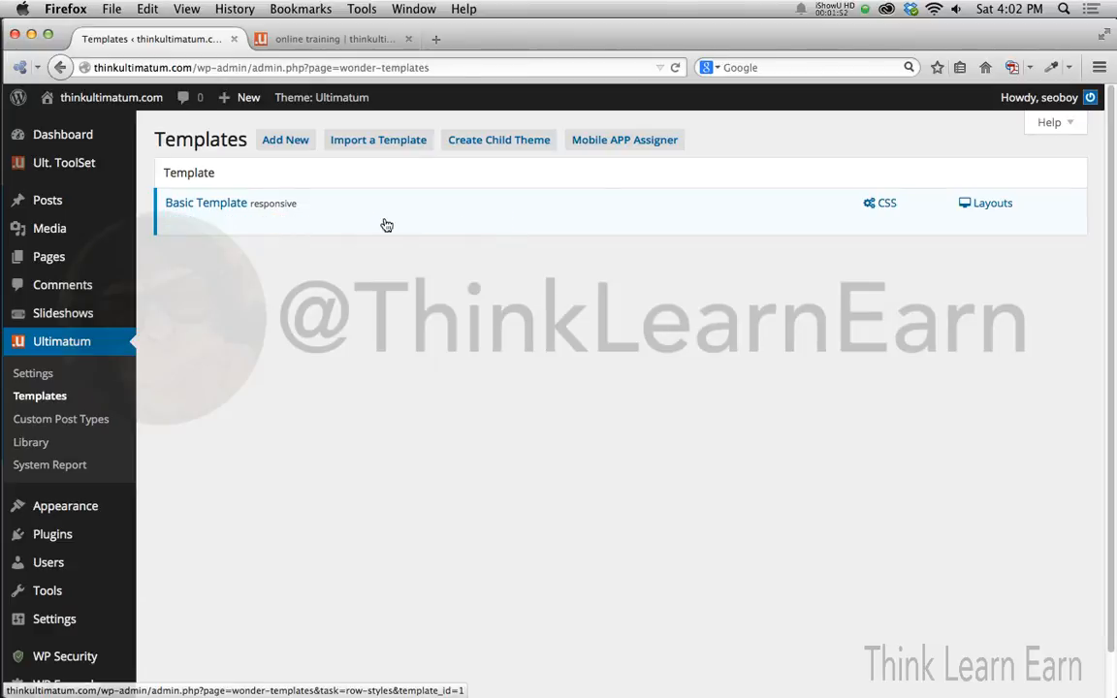
pyautogui.click(989, 209)
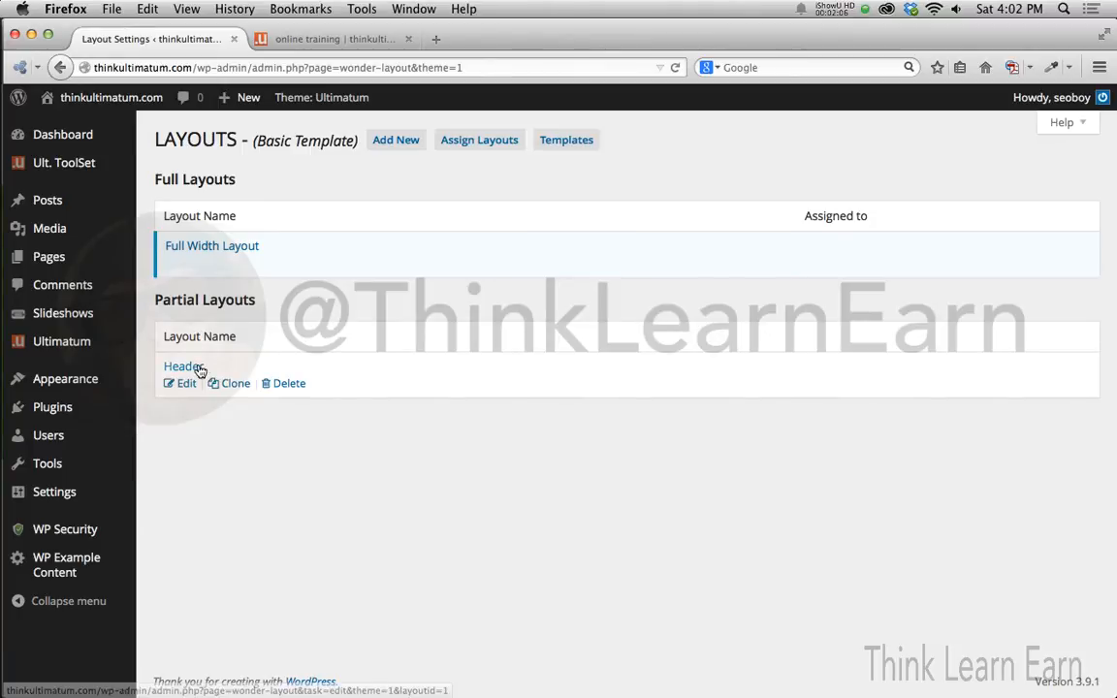
pyautogui.click(188, 386)
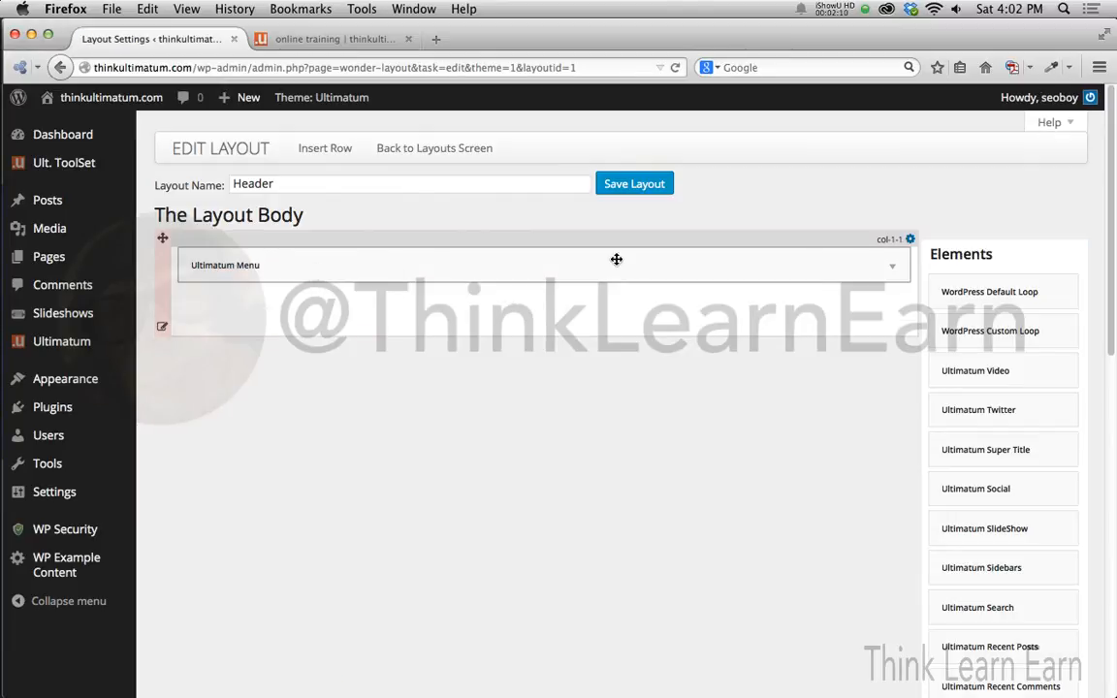
pyautogui.click(890, 269)
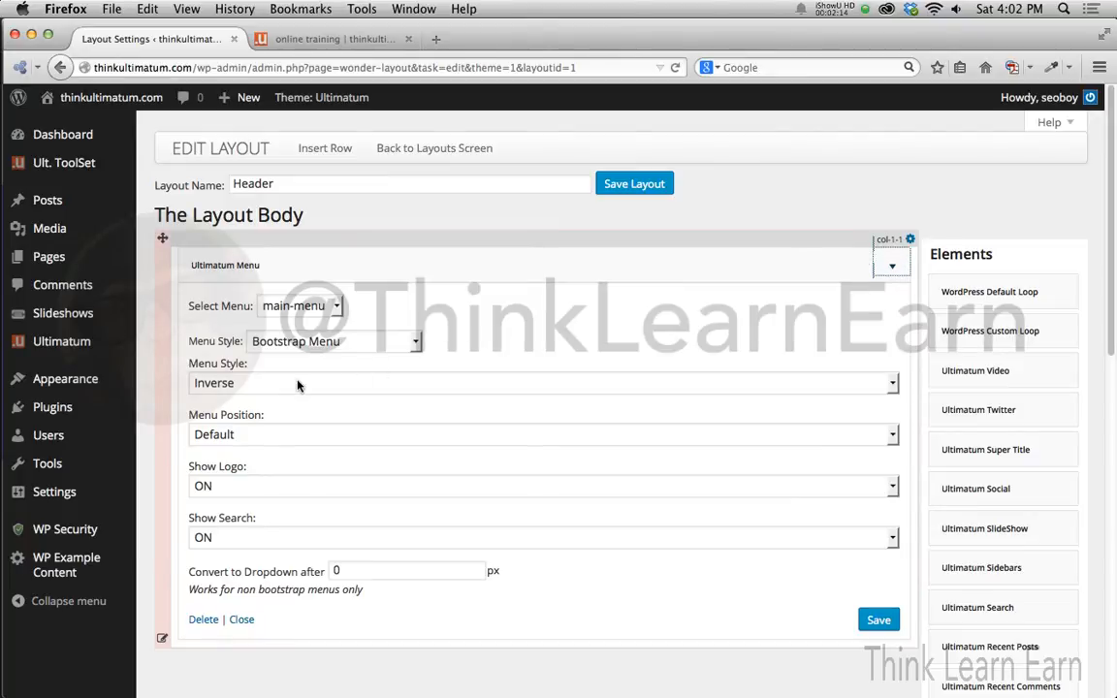
# Step: Set the header menu's style to Default, save the element, and reload the online training archive page to check it
pyautogui.click(335, 39)
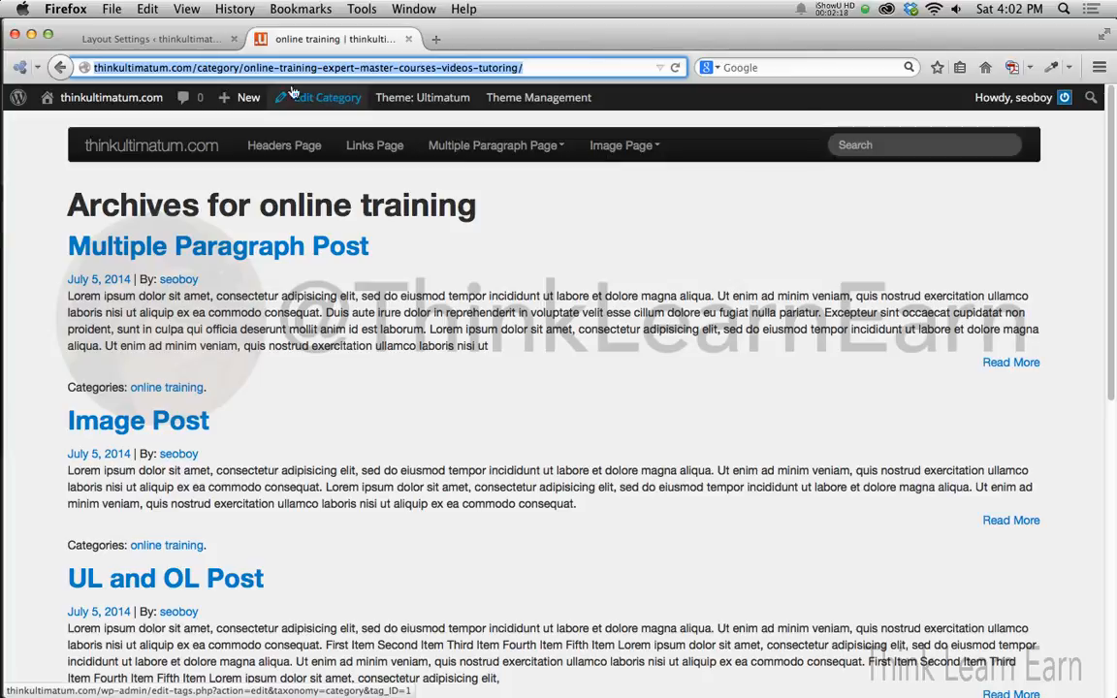
pyautogui.click(182, 39)
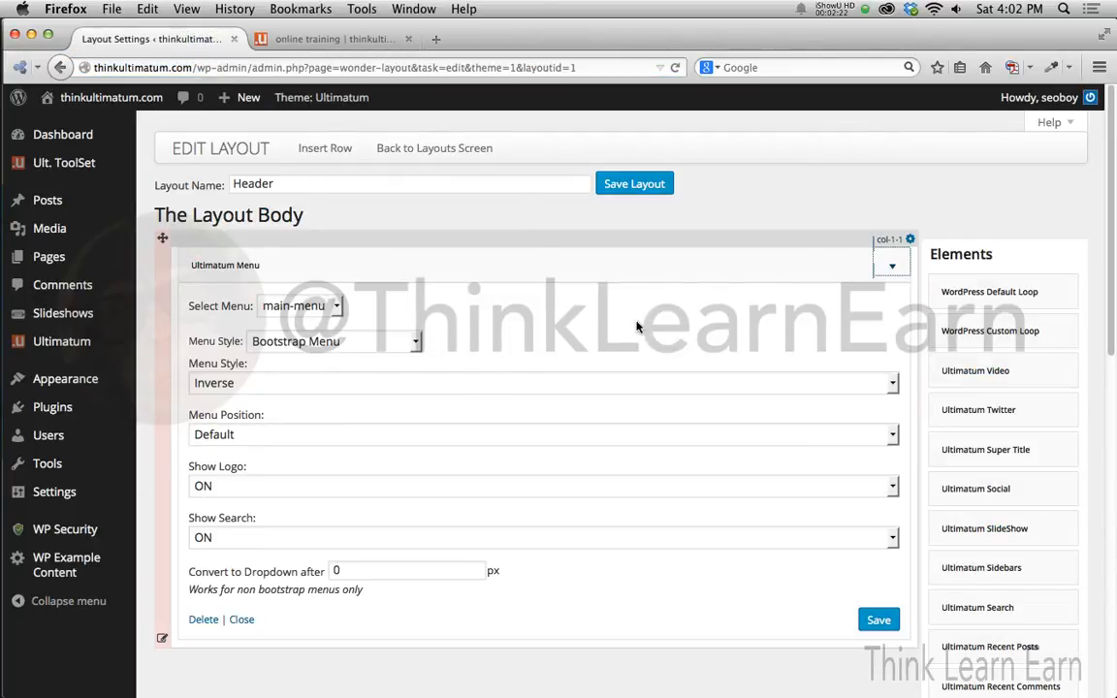
pyautogui.click(891, 386)
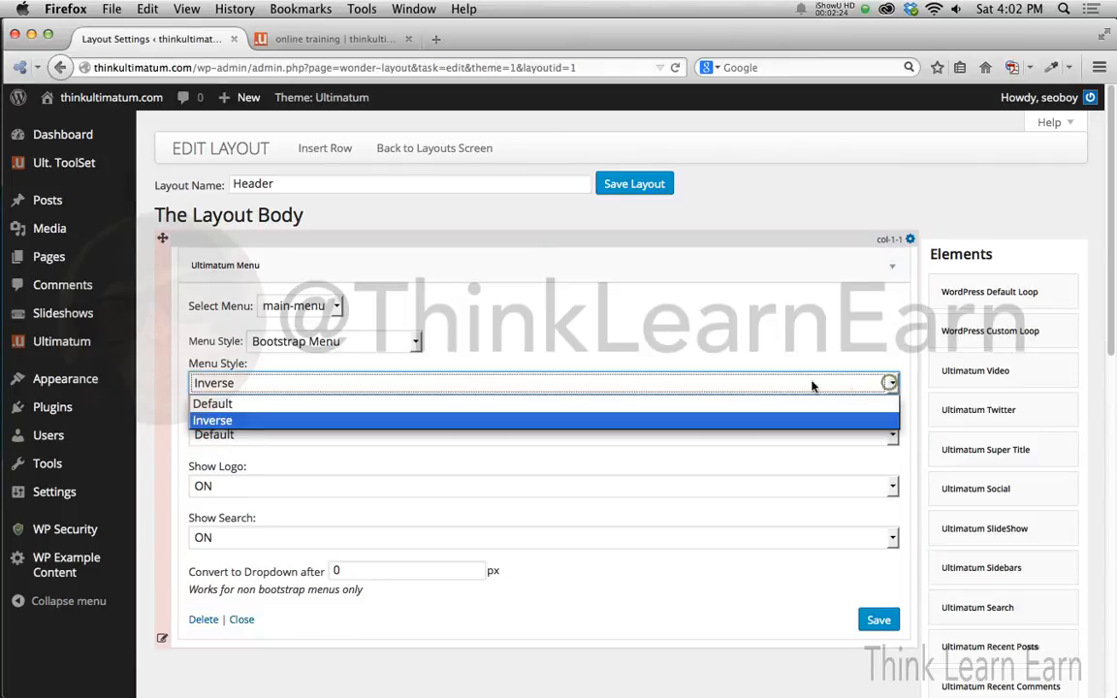
pyautogui.click(757, 400)
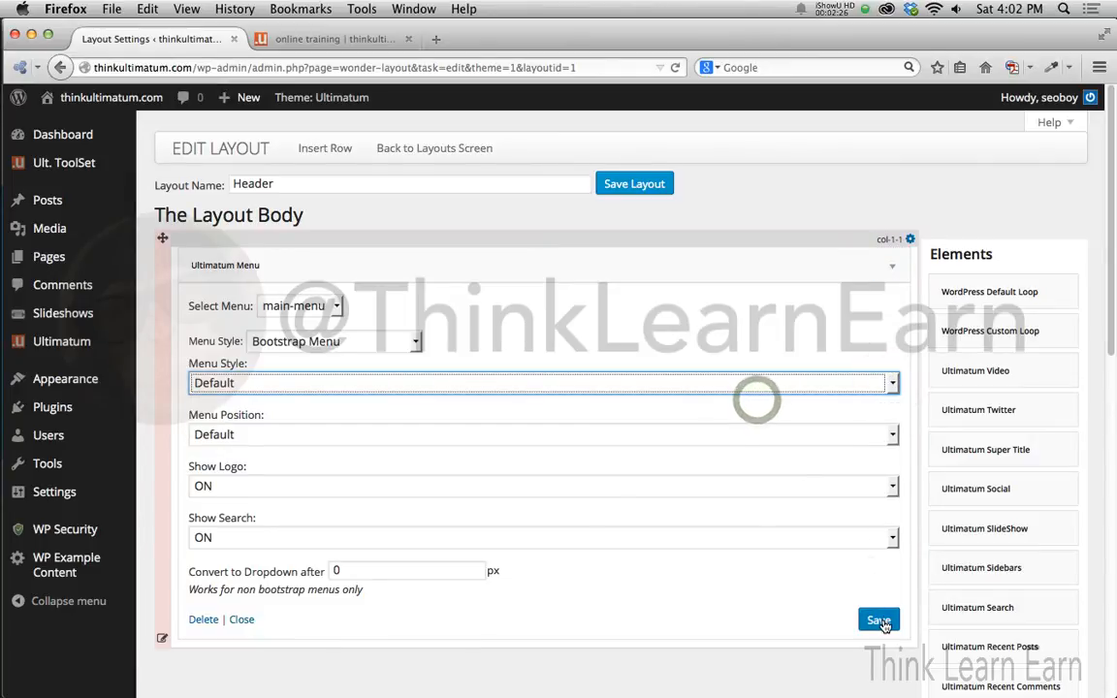
pyautogui.click(879, 620)
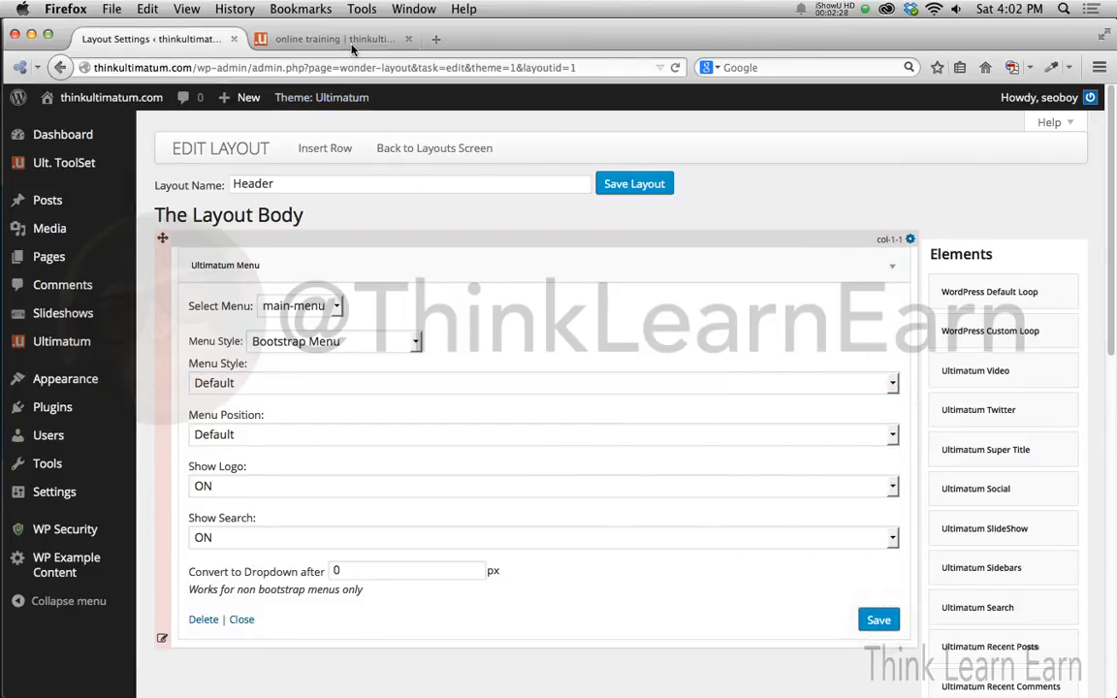
pyautogui.click(330, 39)
pyautogui.click(676, 69)
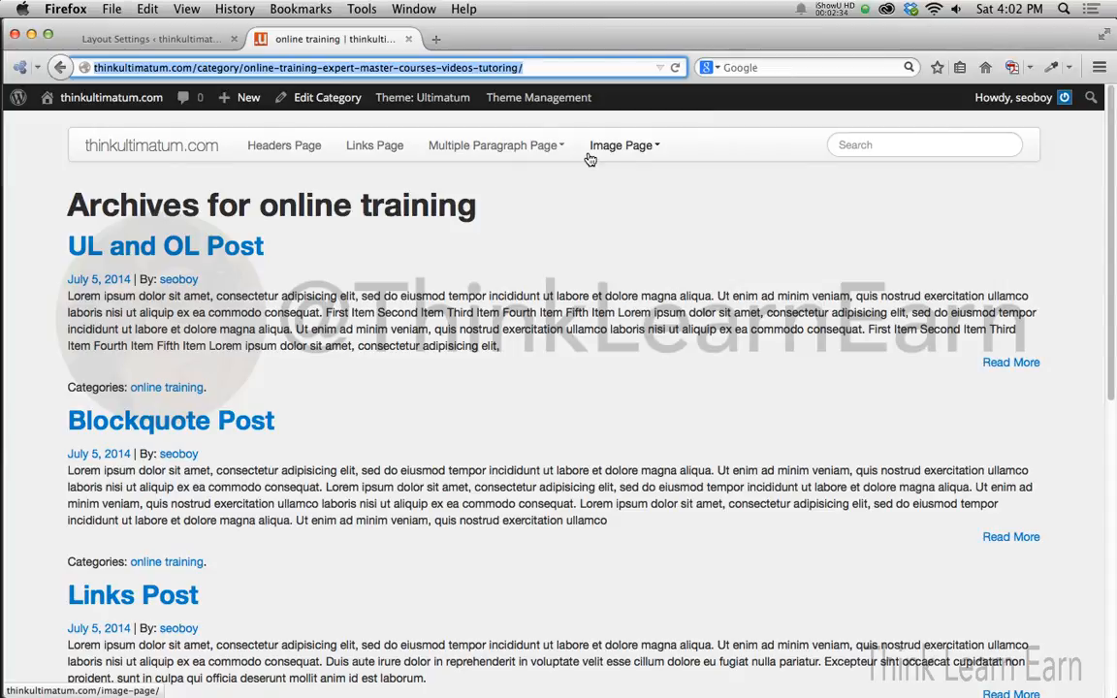
# Step: Set the header menu's style to Inverse and save the Ultimatum Menu element, keeping main-menu as the selected menu
pyautogui.click(193, 41)
pyautogui.click(882, 384)
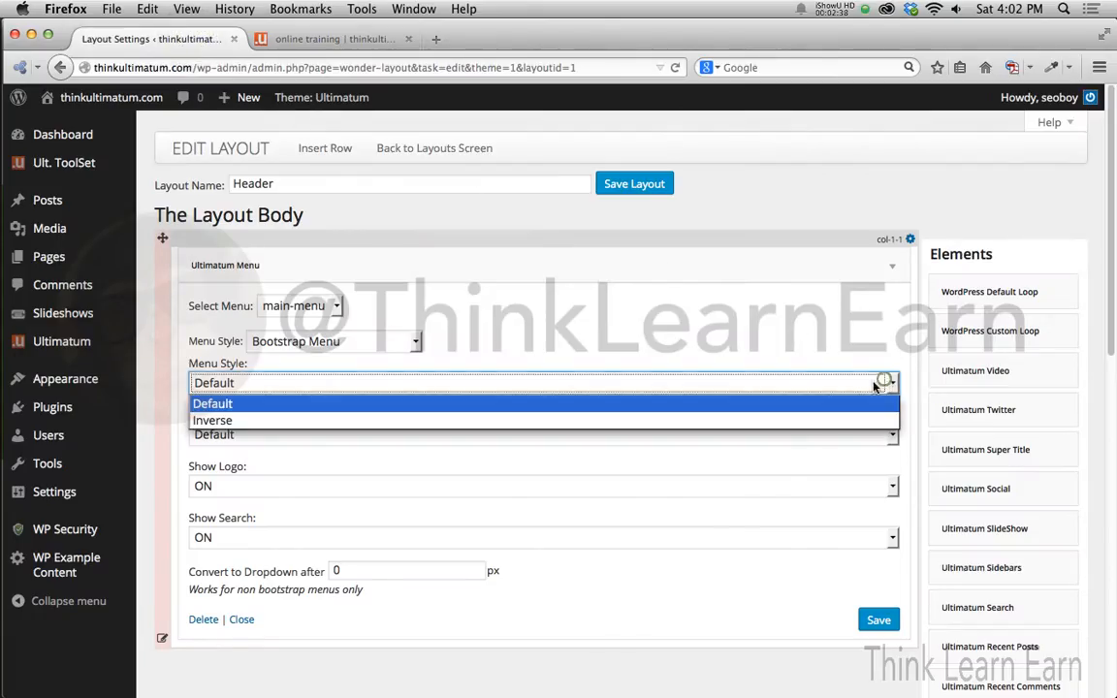
pyautogui.click(834, 421)
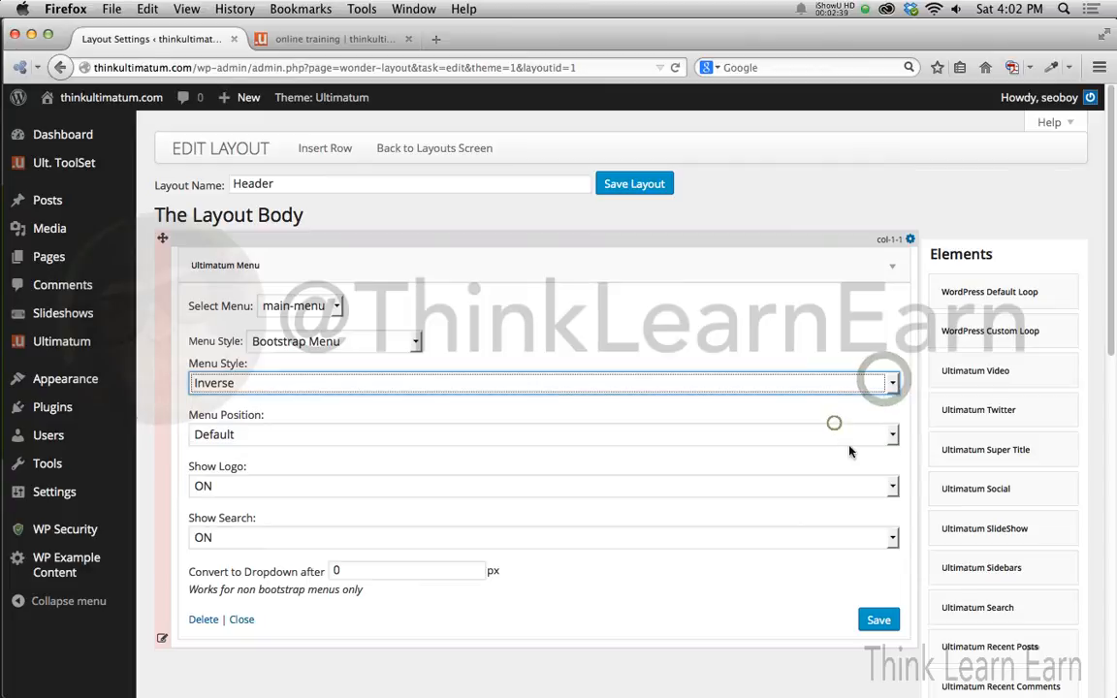
pyautogui.click(877, 615)
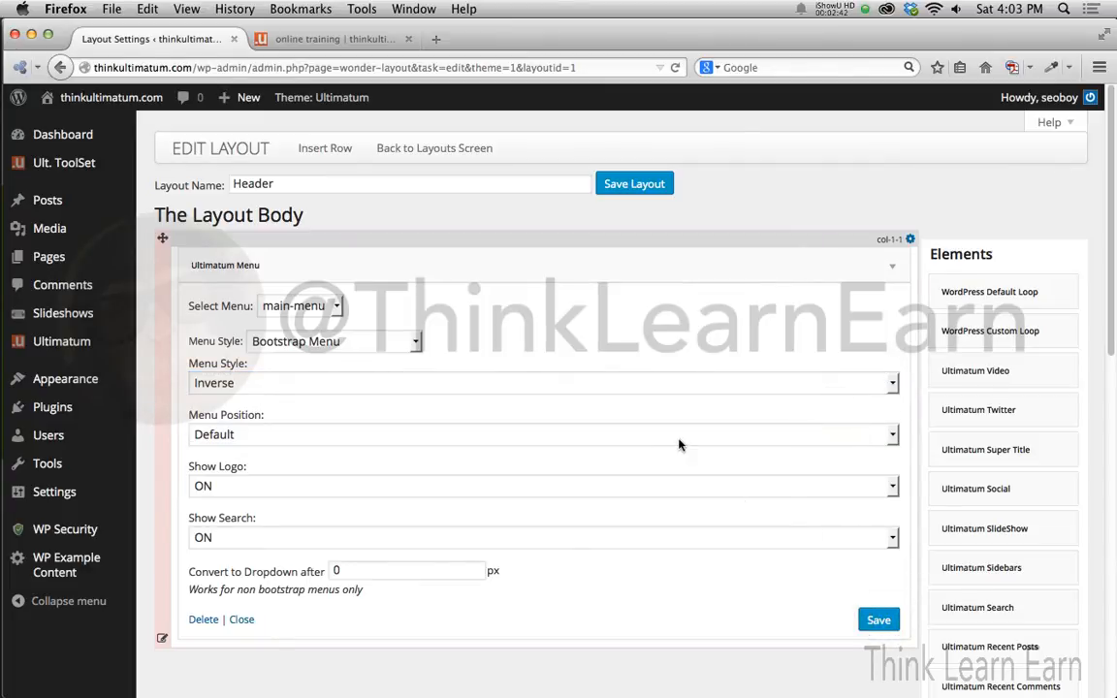
pyautogui.click(332, 306)
pyautogui.click(404, 310)
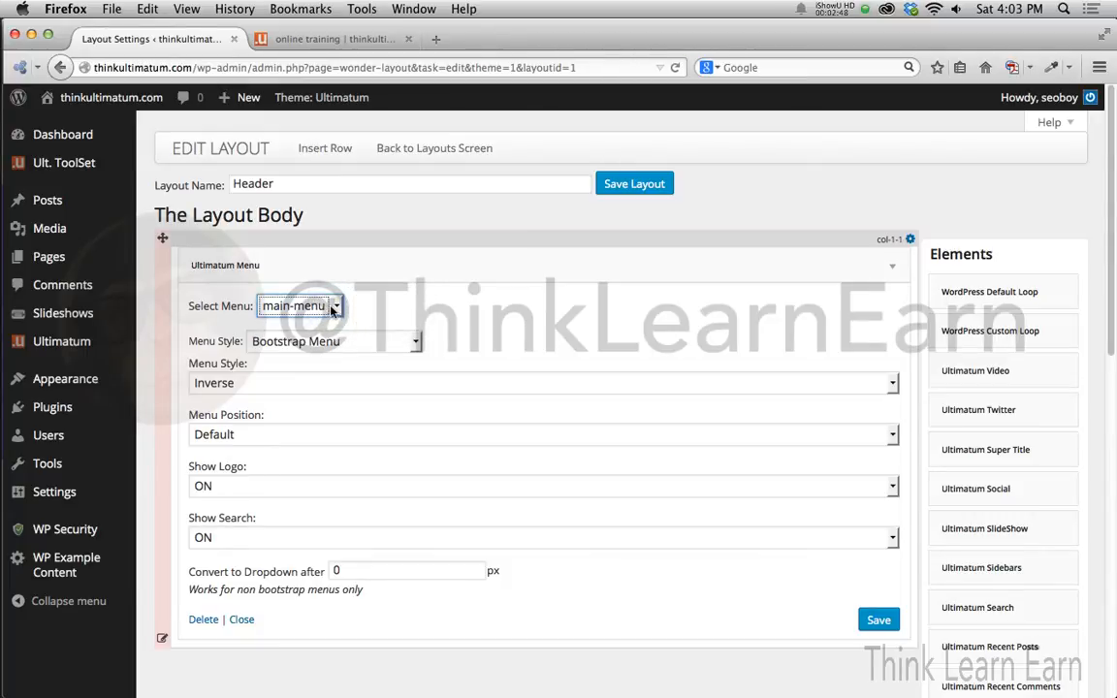
# Step: Return to the Basic Template's layouts list and open the Full Width Layout for editing
pyautogui.click(460, 155)
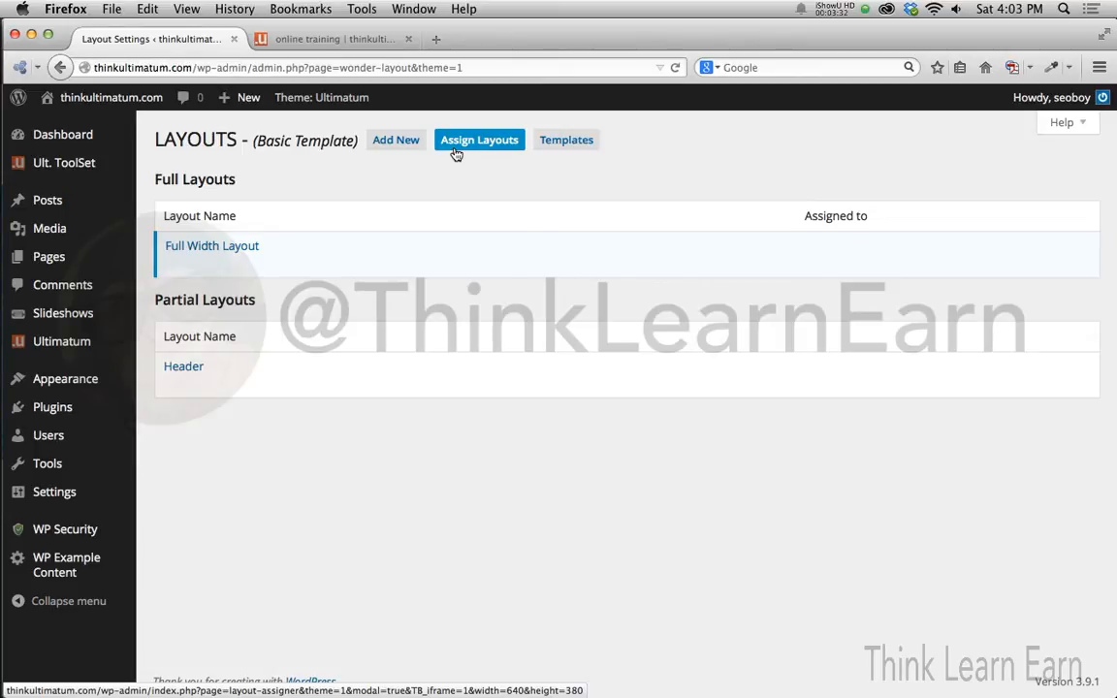
pyautogui.moveTo(254, 248)
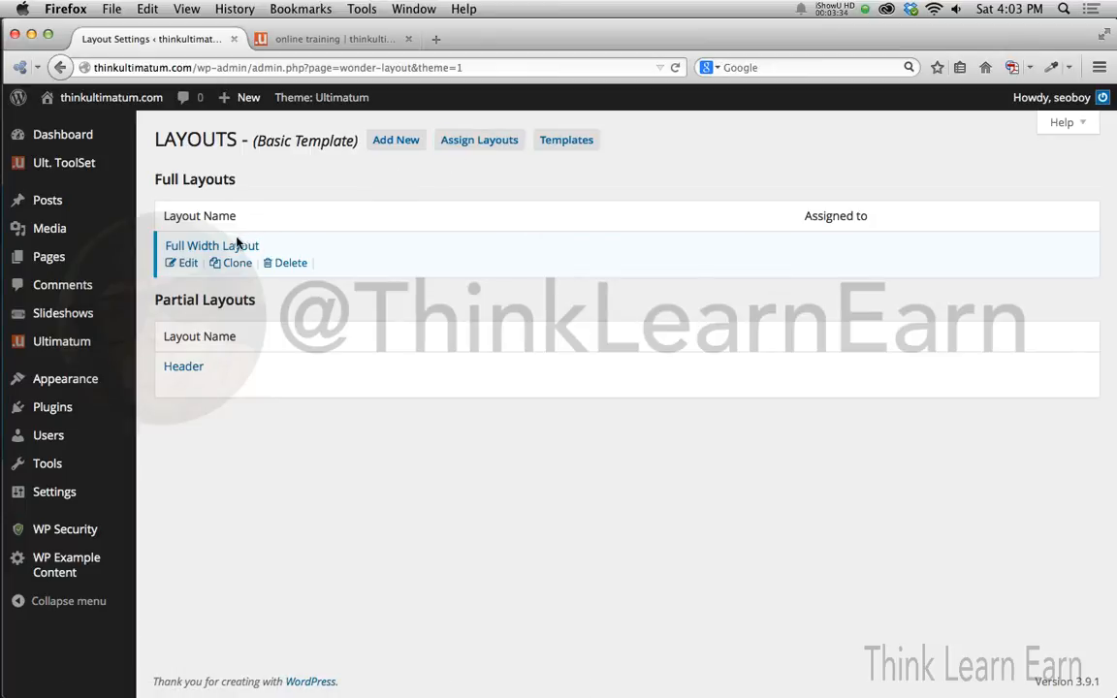
pyautogui.click(187, 264)
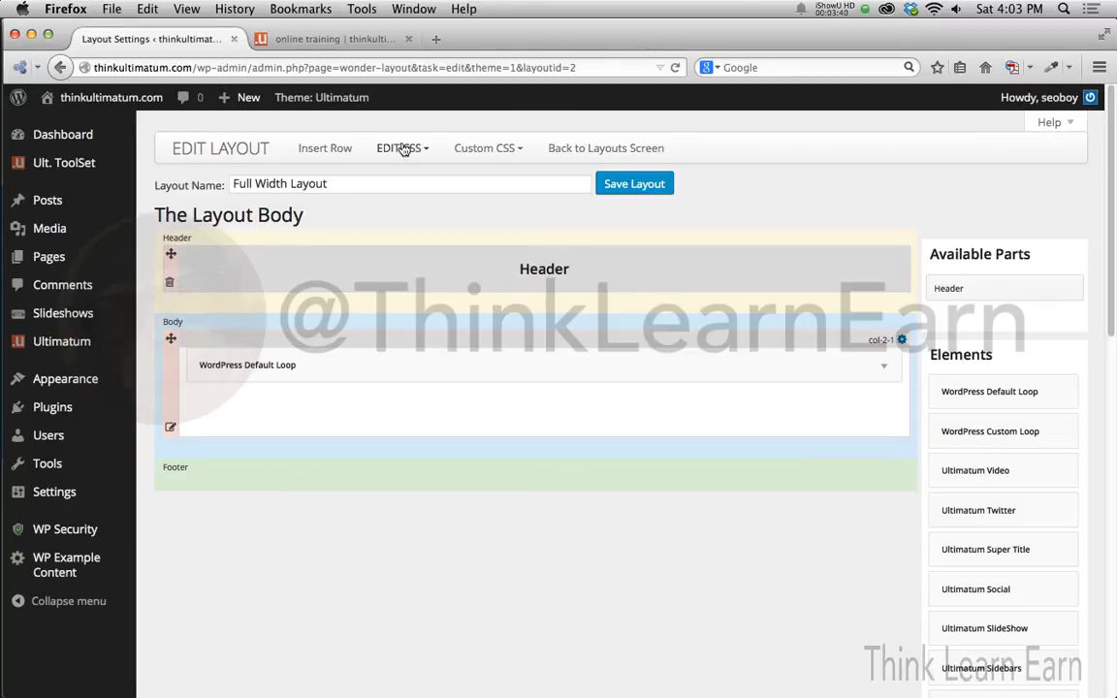
# Step: View the online training archive on the live site and open the Links Page from its navigation menu
pyautogui.click(375, 43)
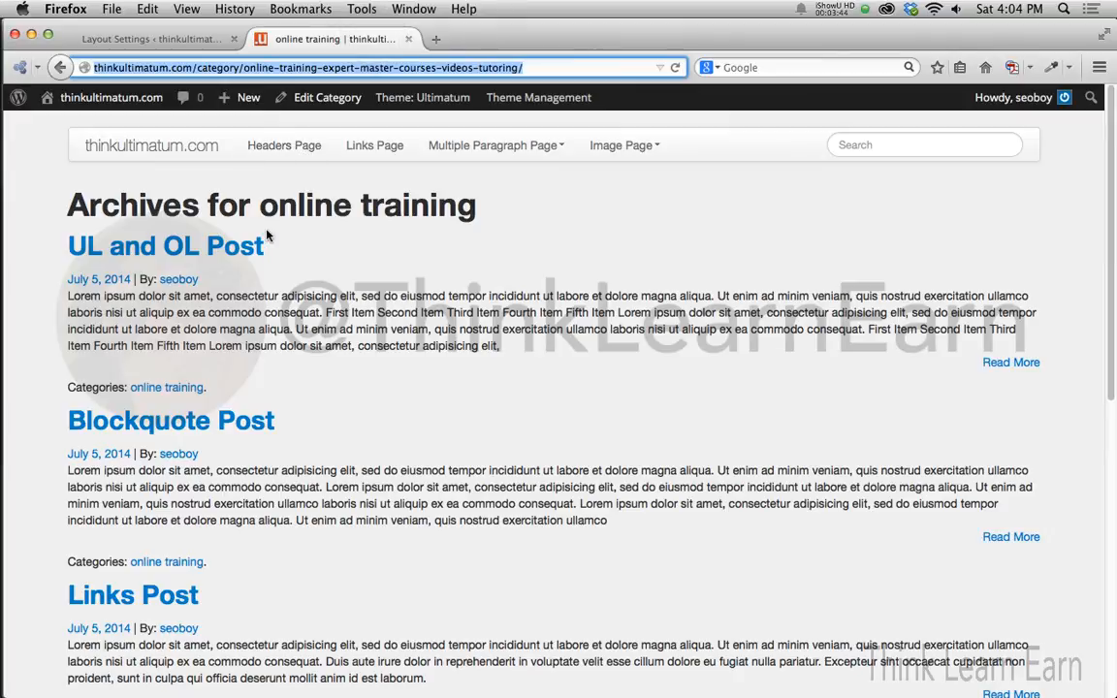
pyautogui.moveTo(269, 238); pyautogui.dragTo(307, 434)
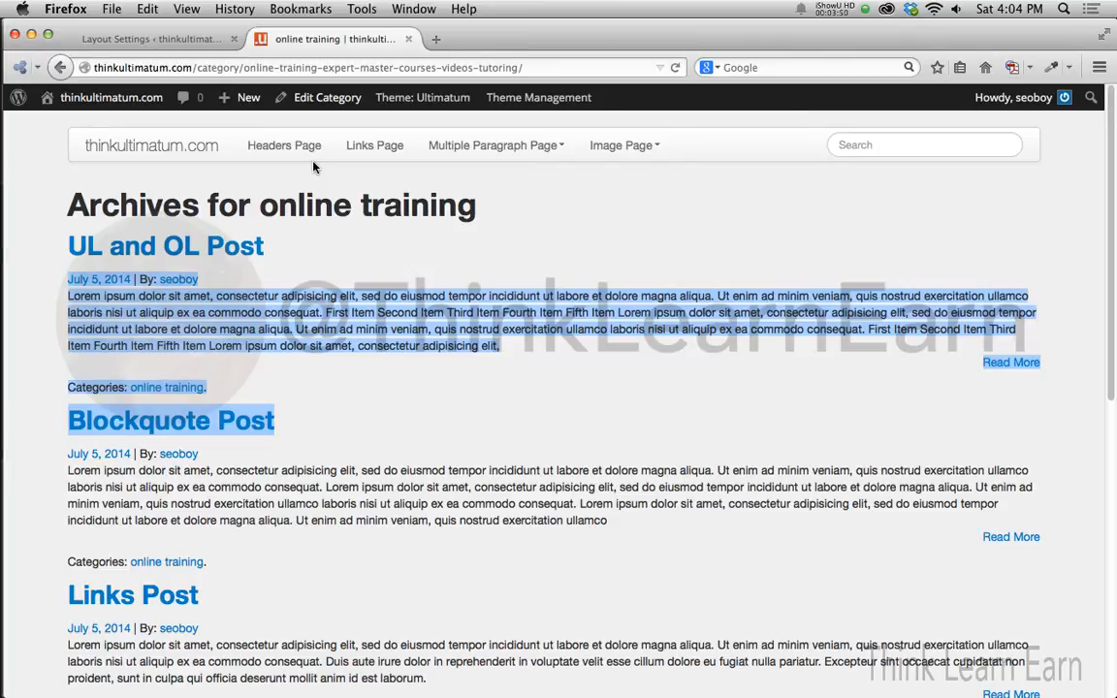
pyautogui.click(378, 150)
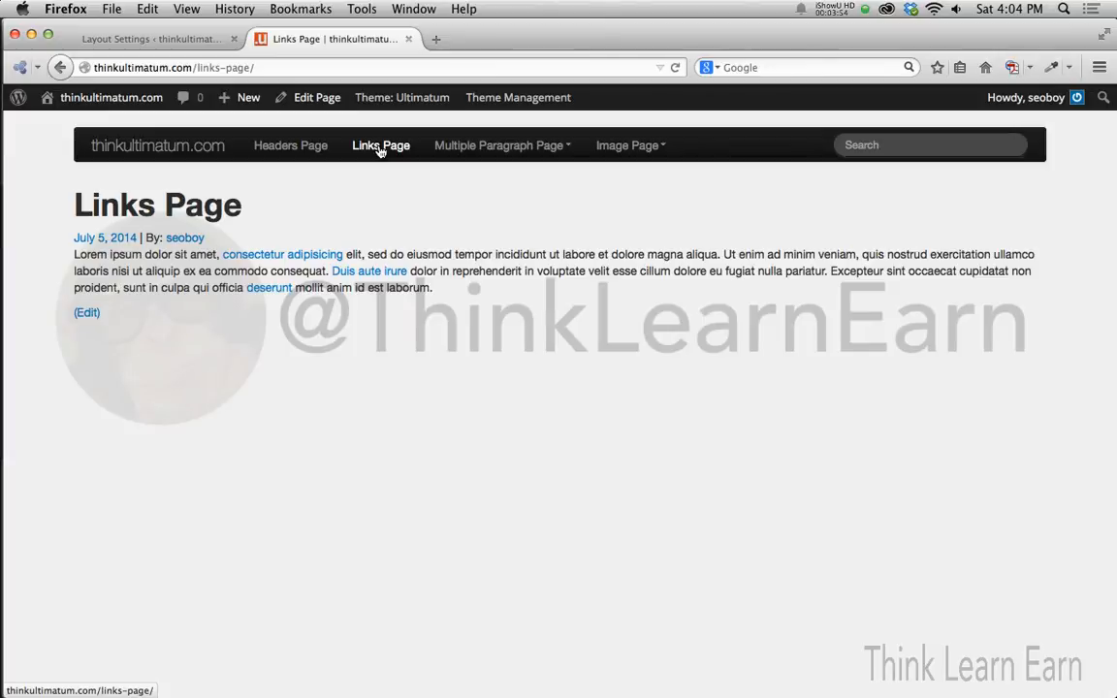
# Step: Expand the WordPress Default Loop in the layout body, review its No Image options, and compare with the live Links Page
pyautogui.click(197, 41)
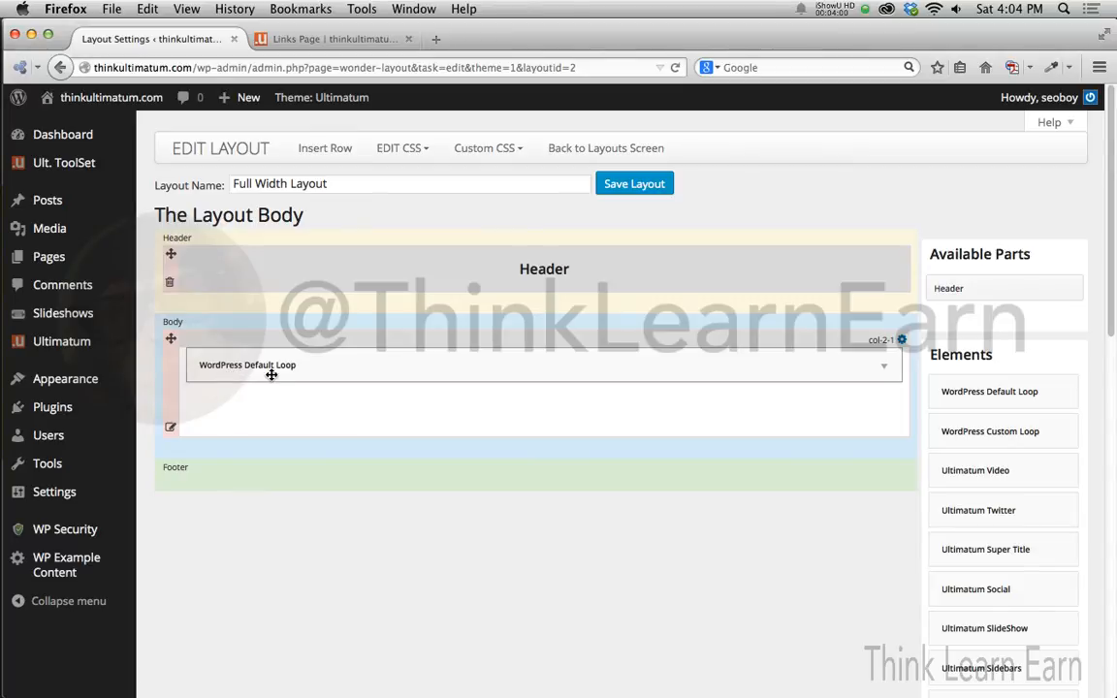
pyautogui.click(884, 367)
pyautogui.scroll(-4, 519, 443)
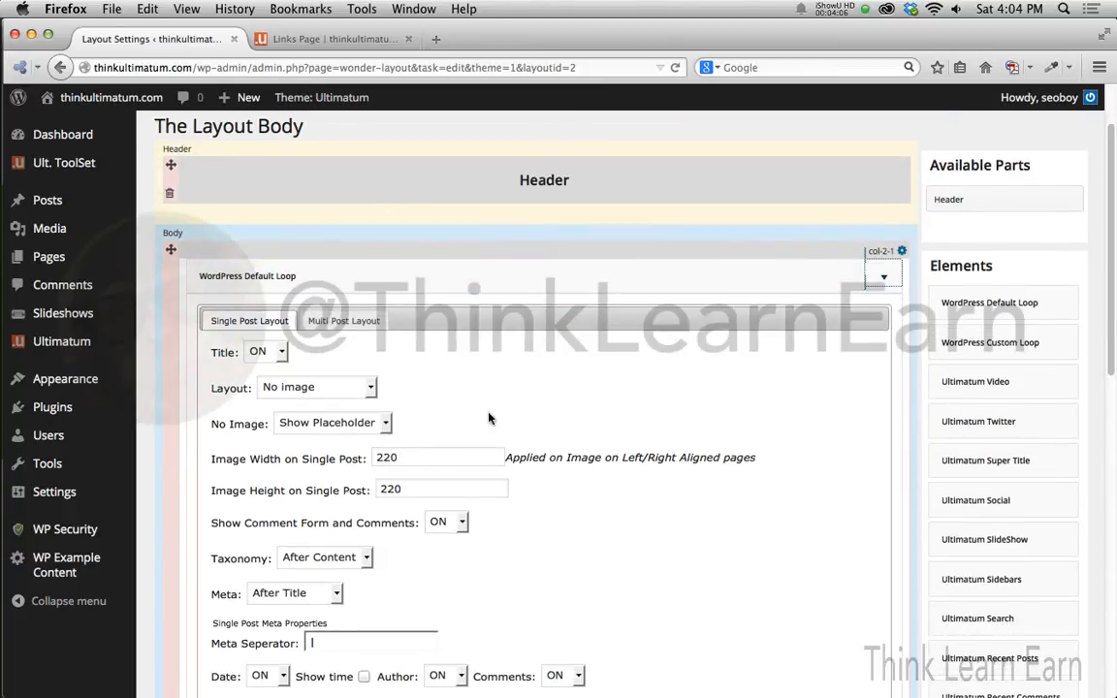
pyautogui.click(385, 424)
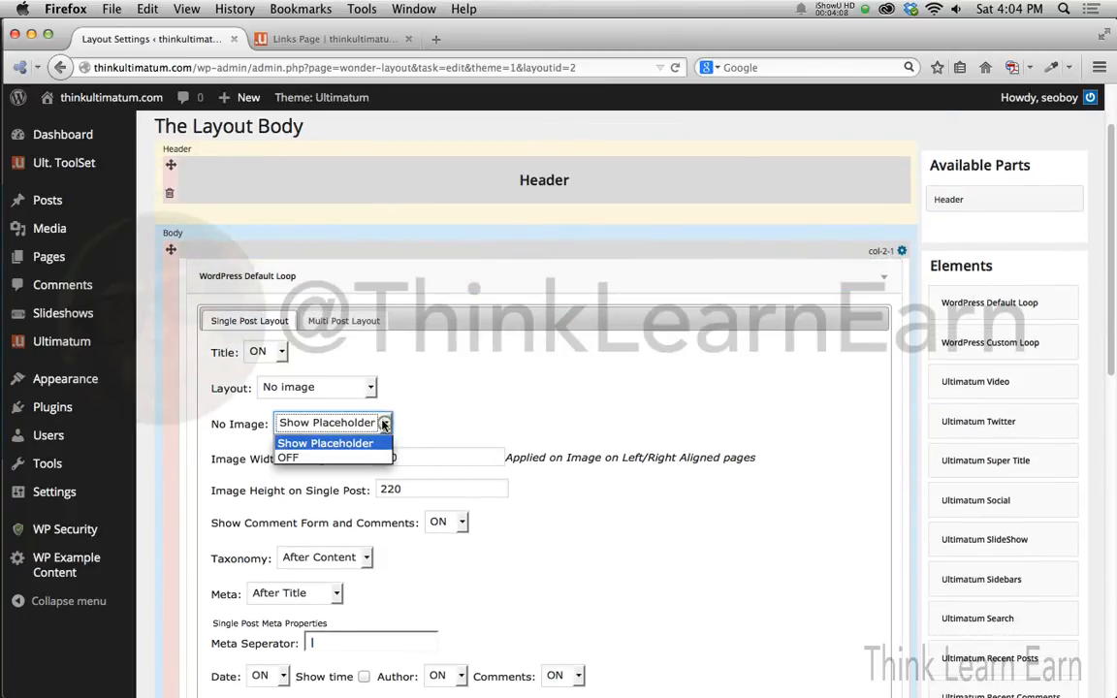
pyautogui.click(427, 407)
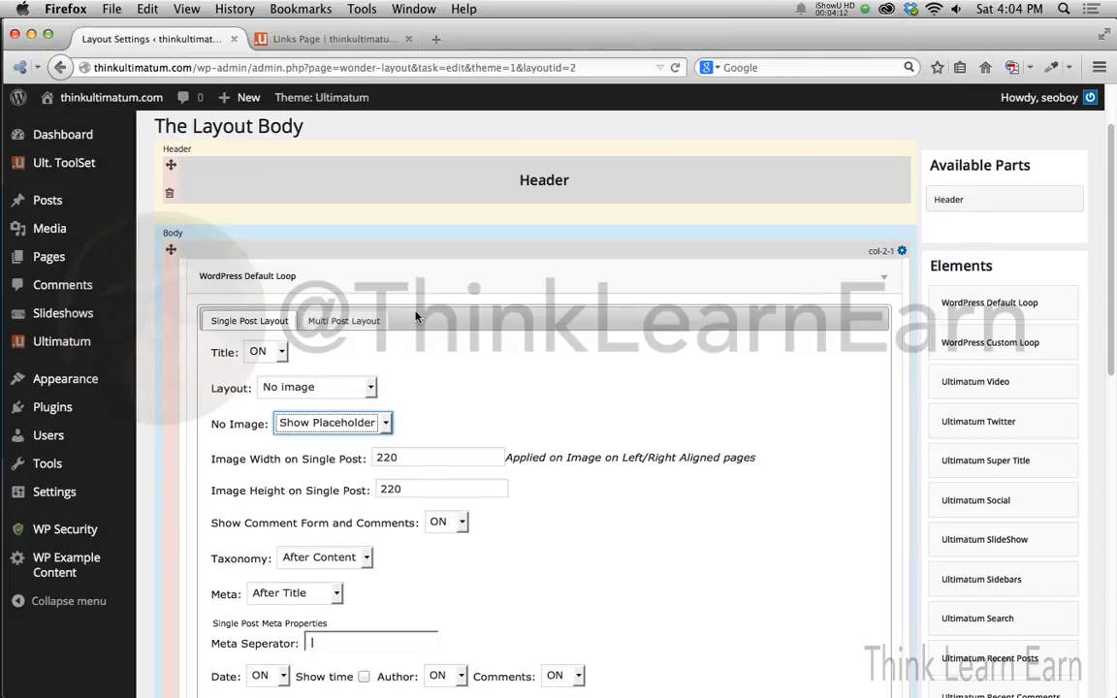
pyautogui.click(319, 36)
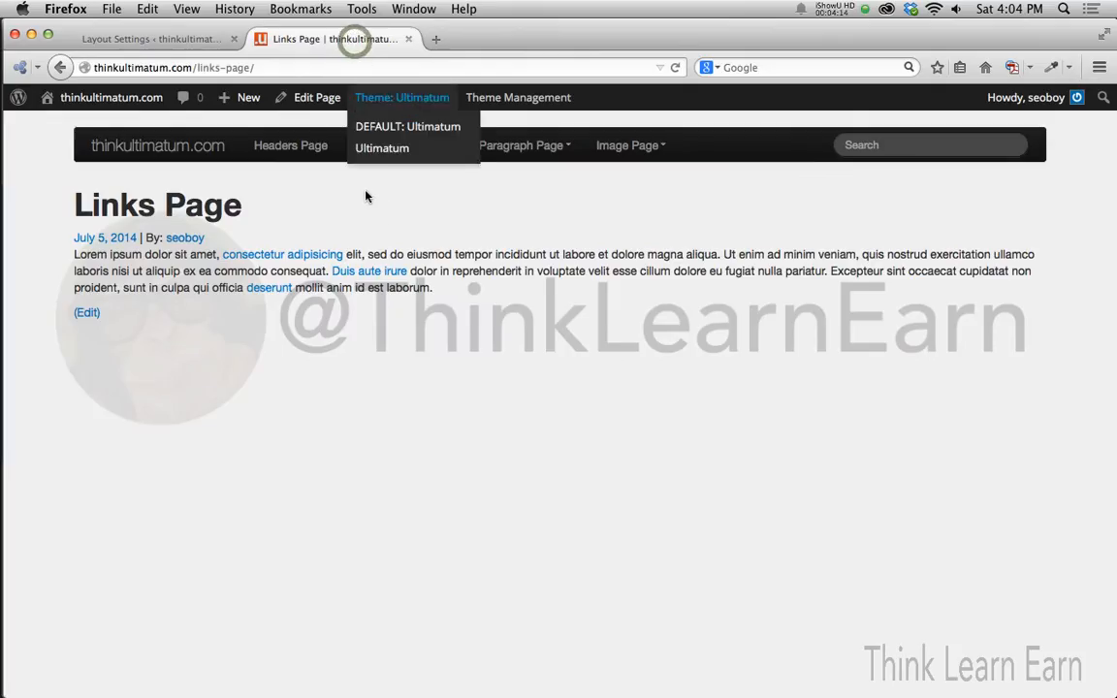
pyautogui.click(199, 44)
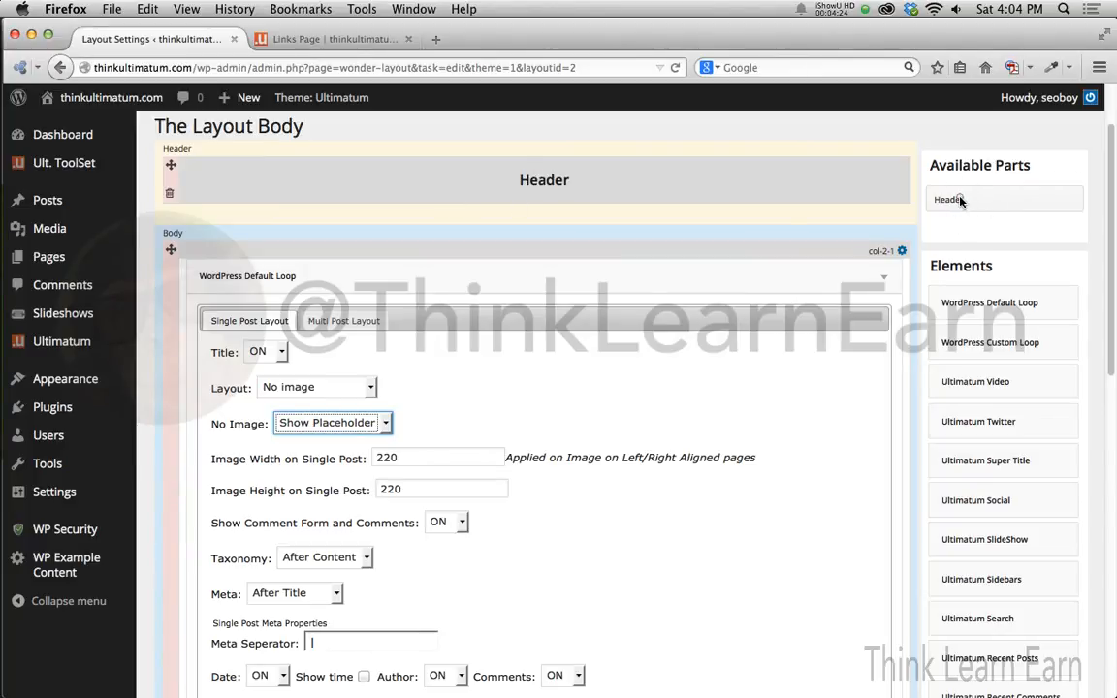
# Step: Add a second Header part to the layout's header area, save the layout, and reload the live Links Page
pyautogui.moveTo(960, 201); pyautogui.dragTo(713, 244)
pyautogui.scroll(2, 723, 203)
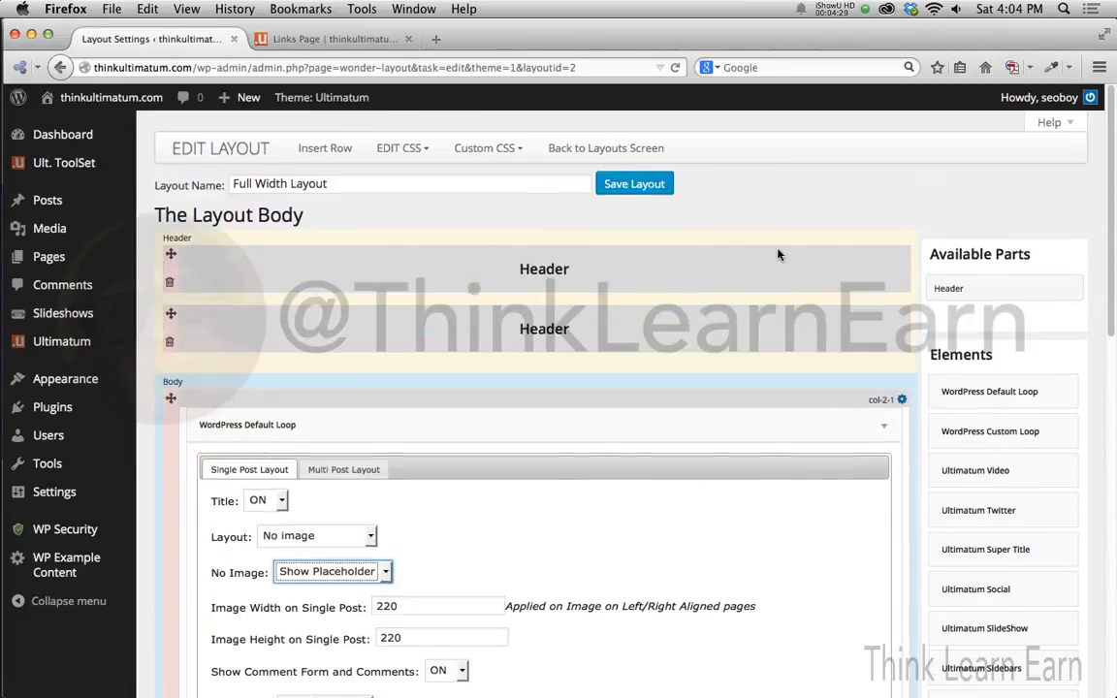
pyautogui.click(648, 185)
pyautogui.click(363, 41)
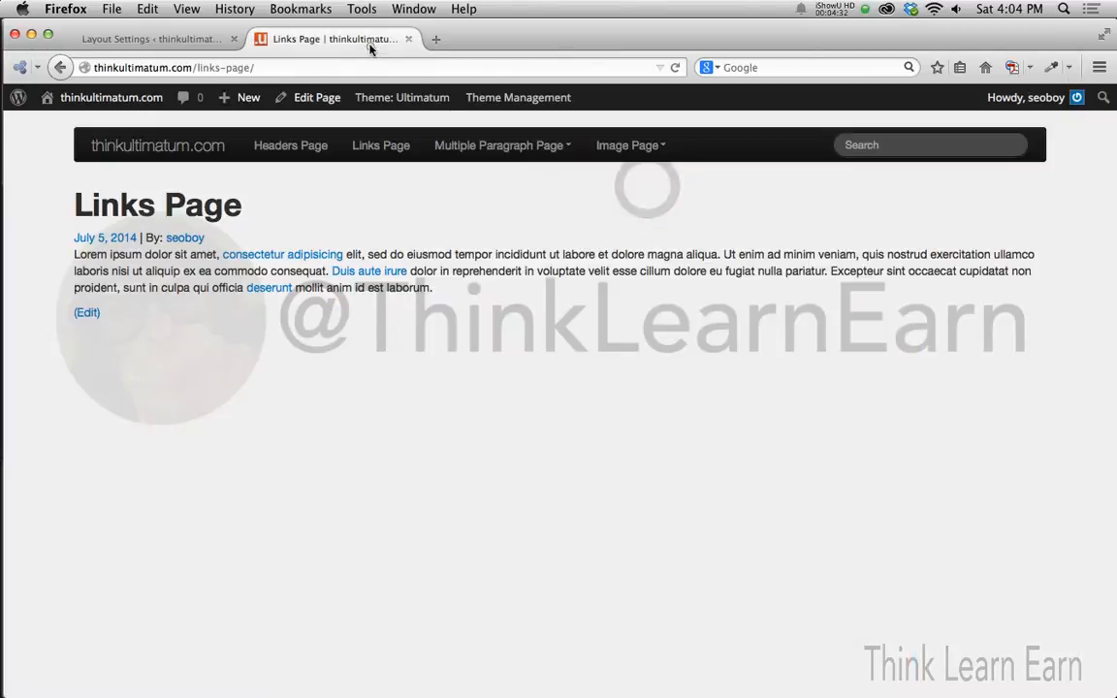
pyautogui.click(677, 68)
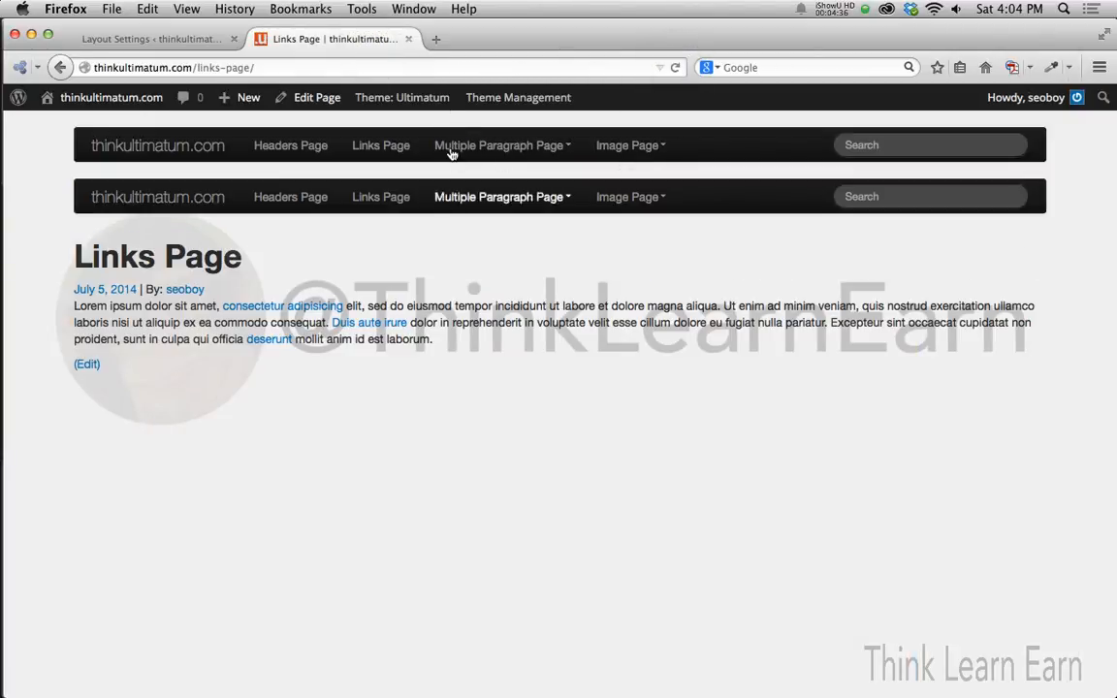
# Step: Delete the second Header part from the Full Width Layout, save the layout, and reload the live Links Page
pyautogui.click(177, 38)
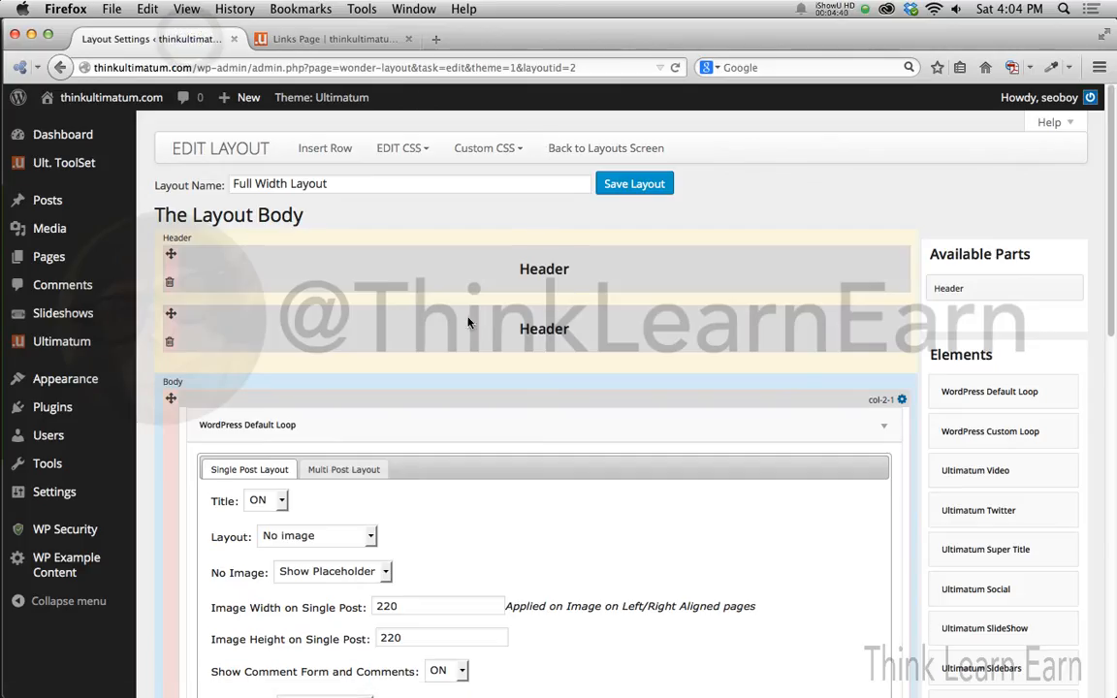
pyautogui.click(168, 343)
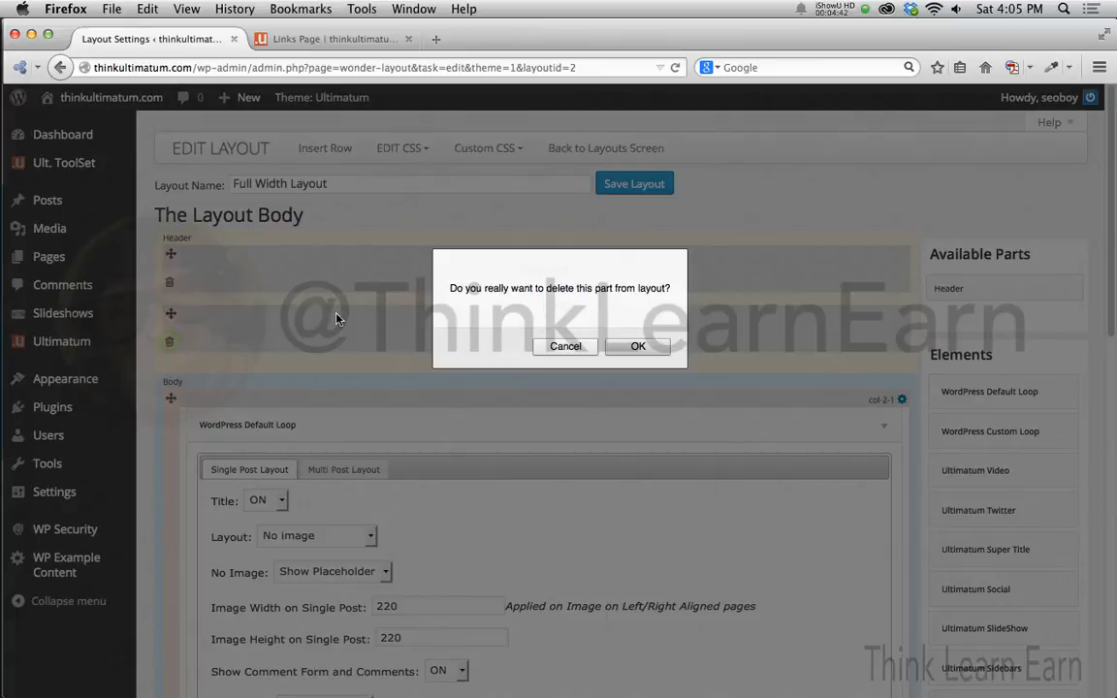
pyautogui.click(640, 347)
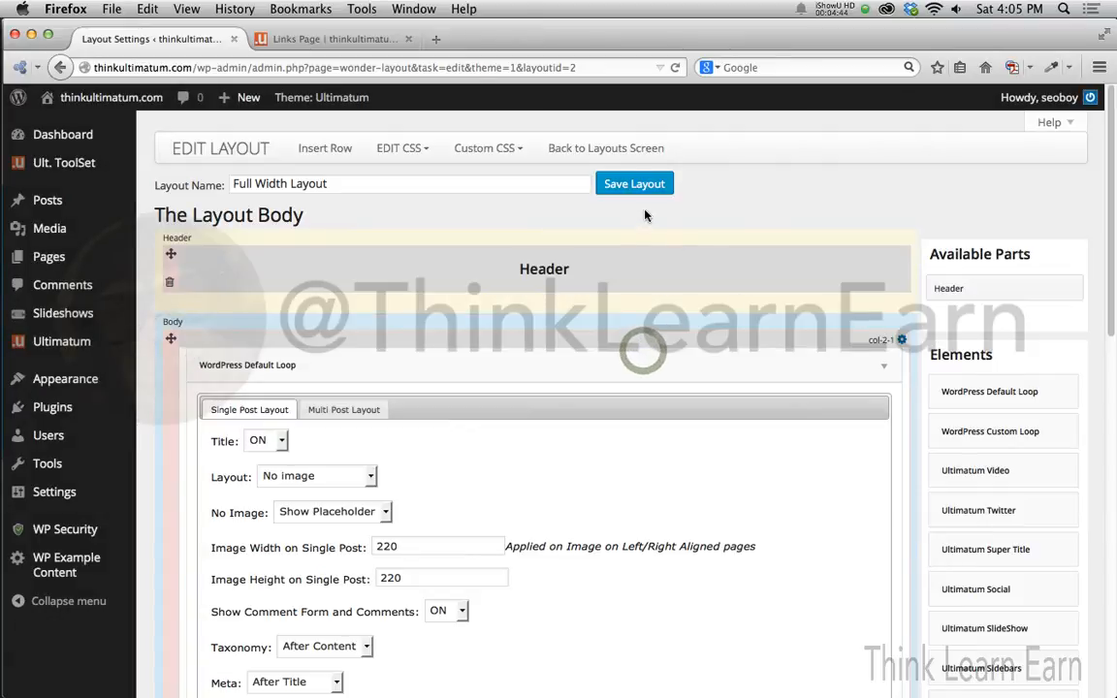
pyautogui.click(640, 185)
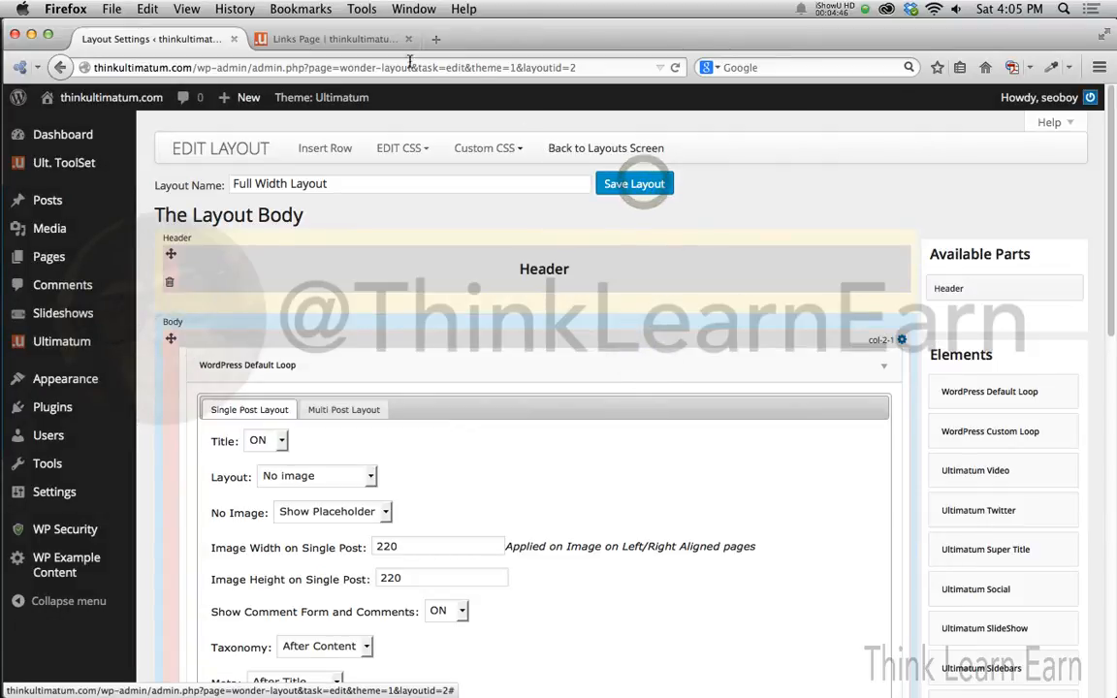
pyautogui.click(347, 40)
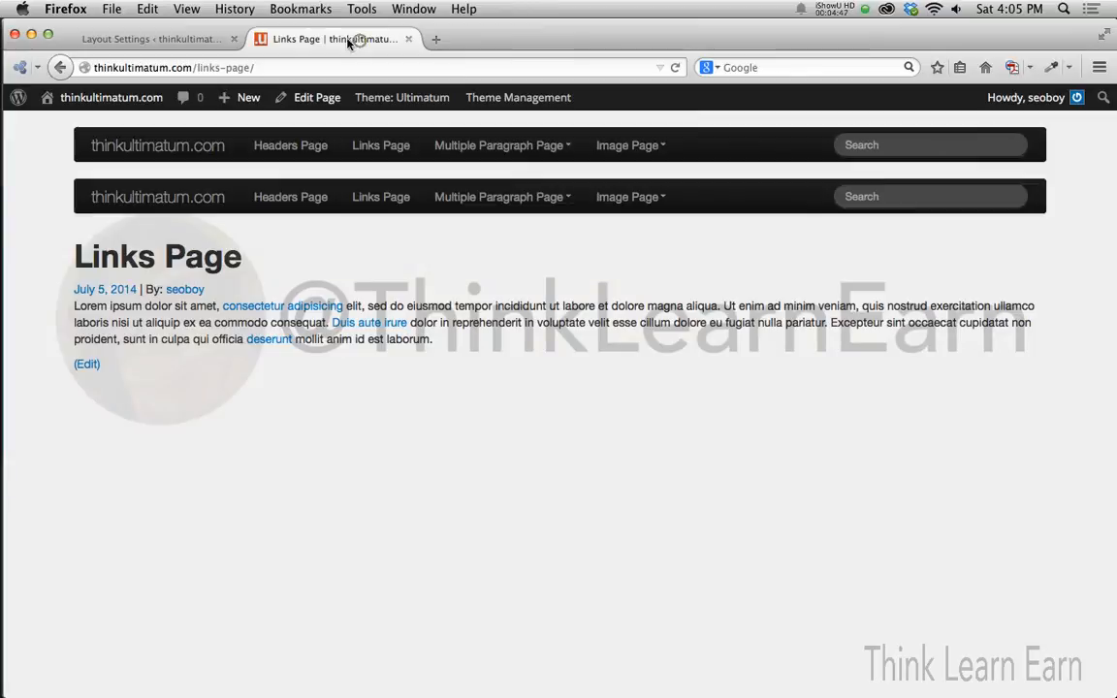
pyautogui.click(675, 67)
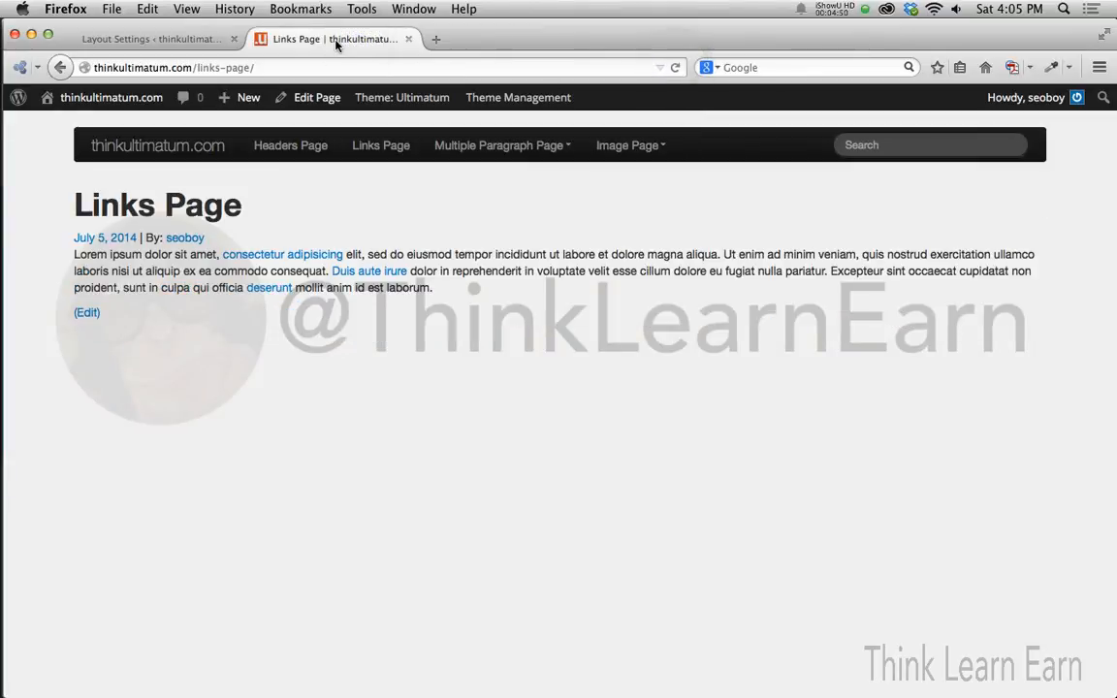
# Step: Review the Full Width Layout's header, body and footer areas, including the Single Post Layout options of the WordPress Default Loop
pyautogui.click(194, 41)
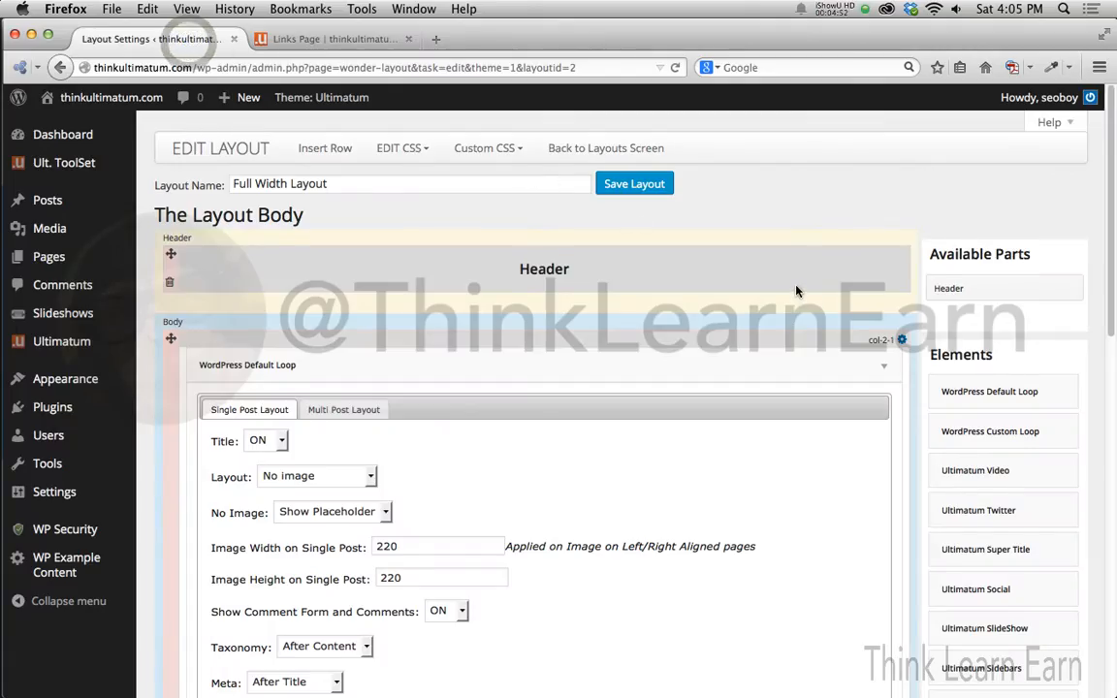
pyautogui.scroll(-5, 803, 290)
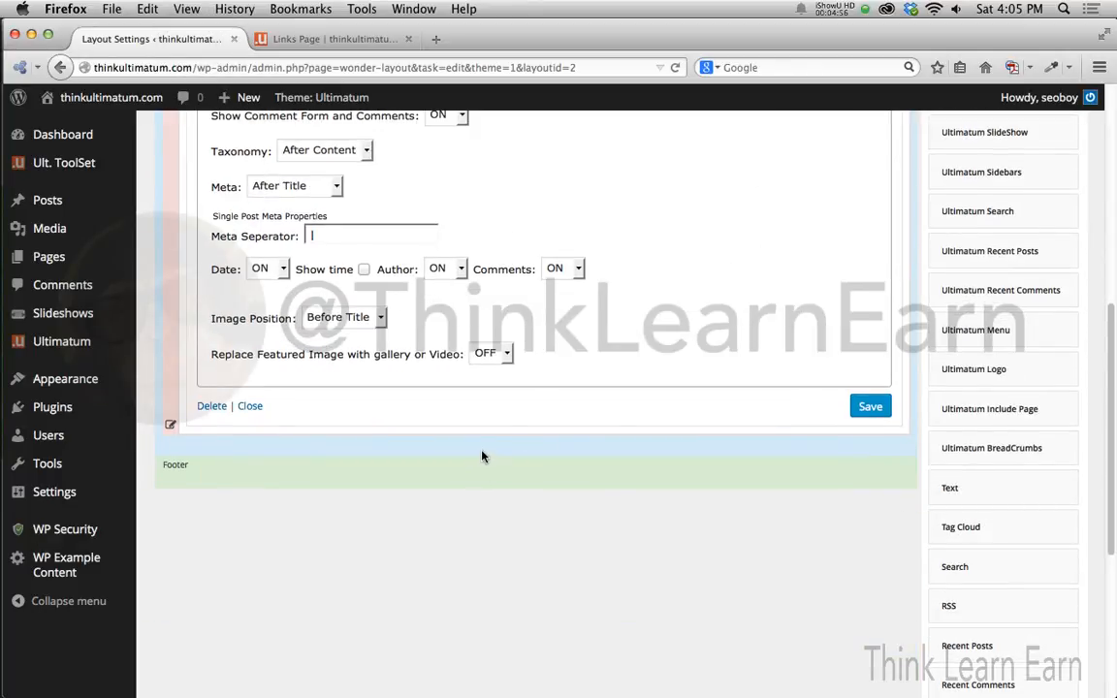
pyautogui.scroll(3, 492, 419)
pyautogui.scroll(4, 496, 412)
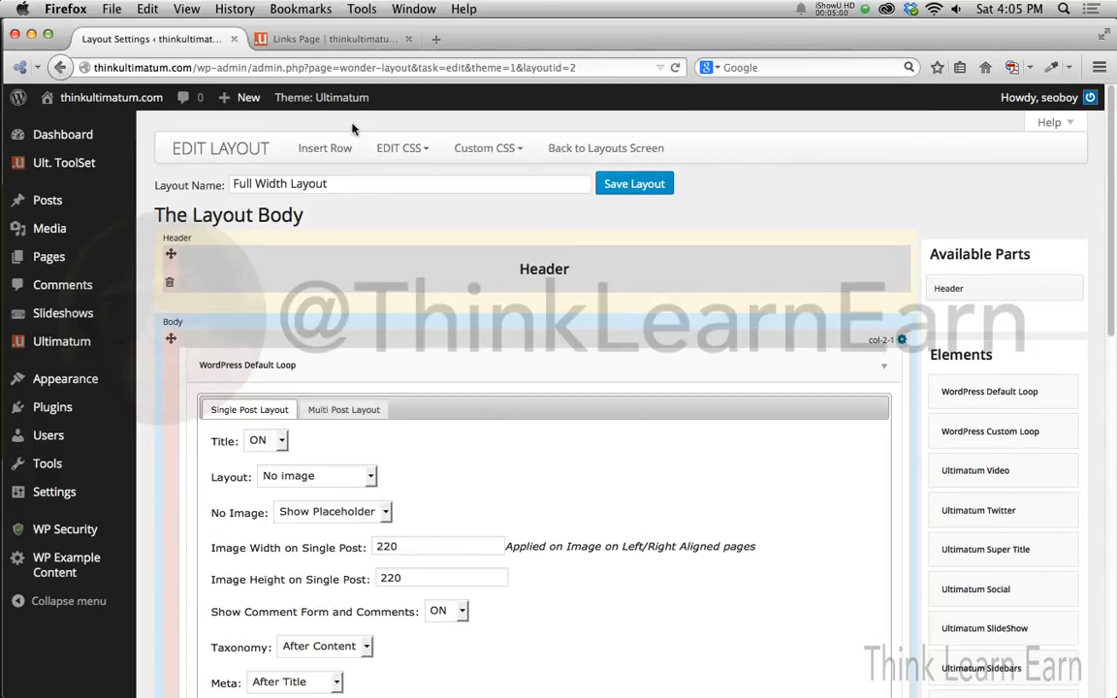
# Step: Open the live site's home page from the site title in the header menu and look through its list of posts
pyautogui.click(323, 37)
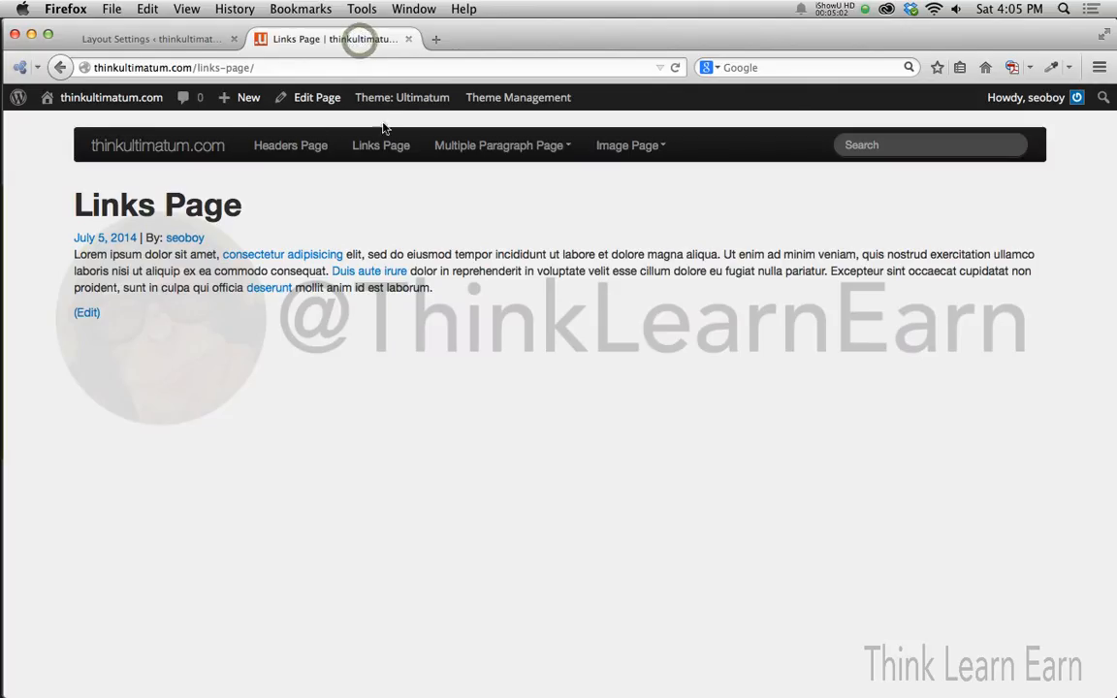
pyautogui.click(180, 145)
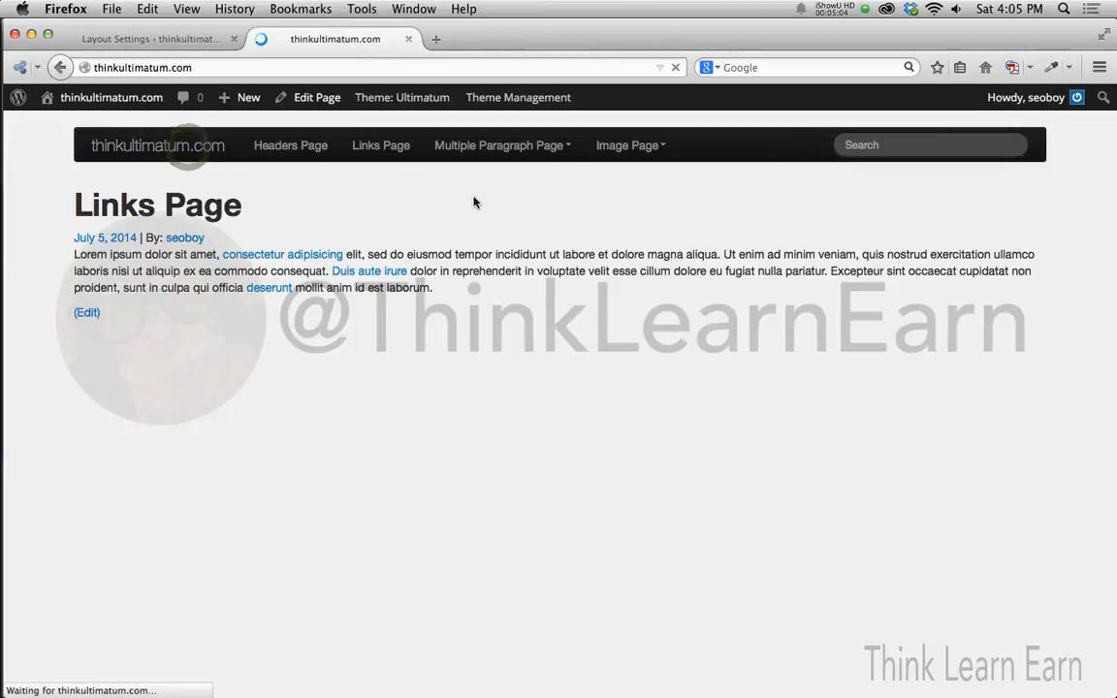
pyautogui.scroll(-3, 509, 222)
pyautogui.scroll(-5, 509, 222)
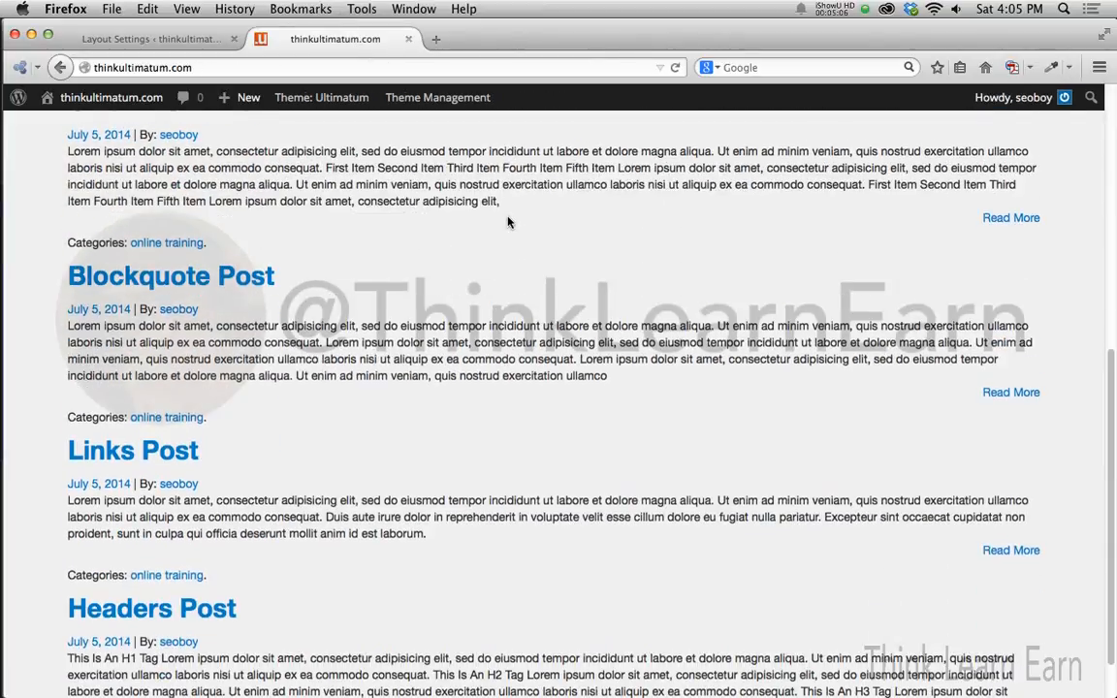
pyautogui.scroll(8, 511, 222)
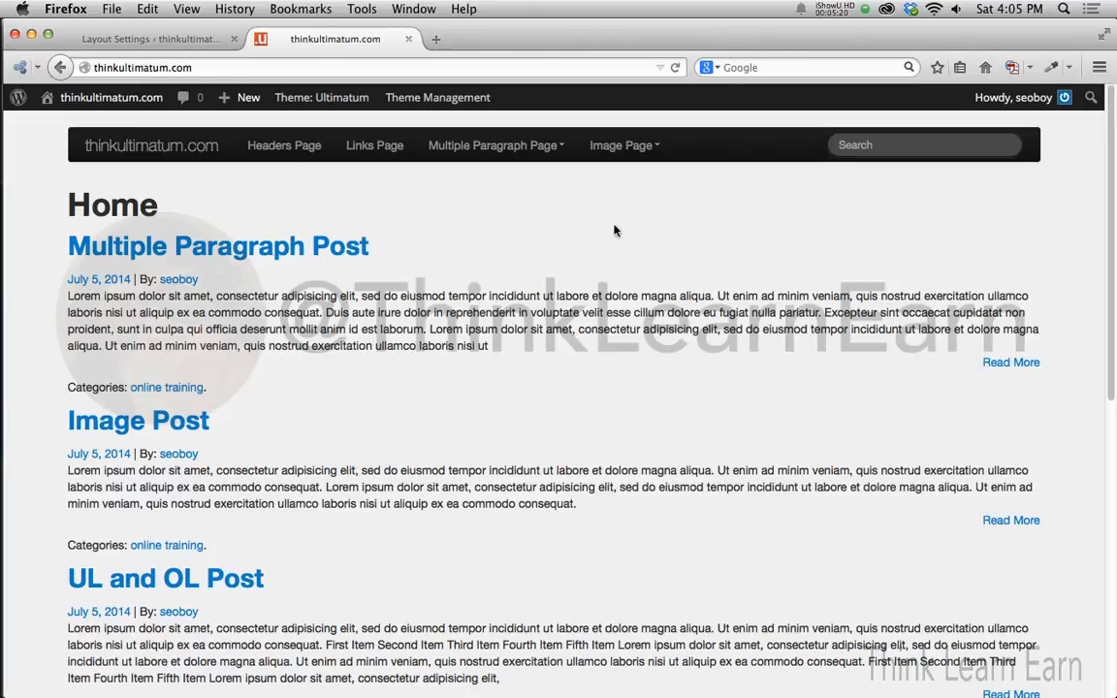
# Step: Narrow the browser window to about half the screen, expand and collapse the header's mobile menu, and restore the full window width
pyautogui.moveTo(1086, 415); pyautogui.dragTo(1091, 320)
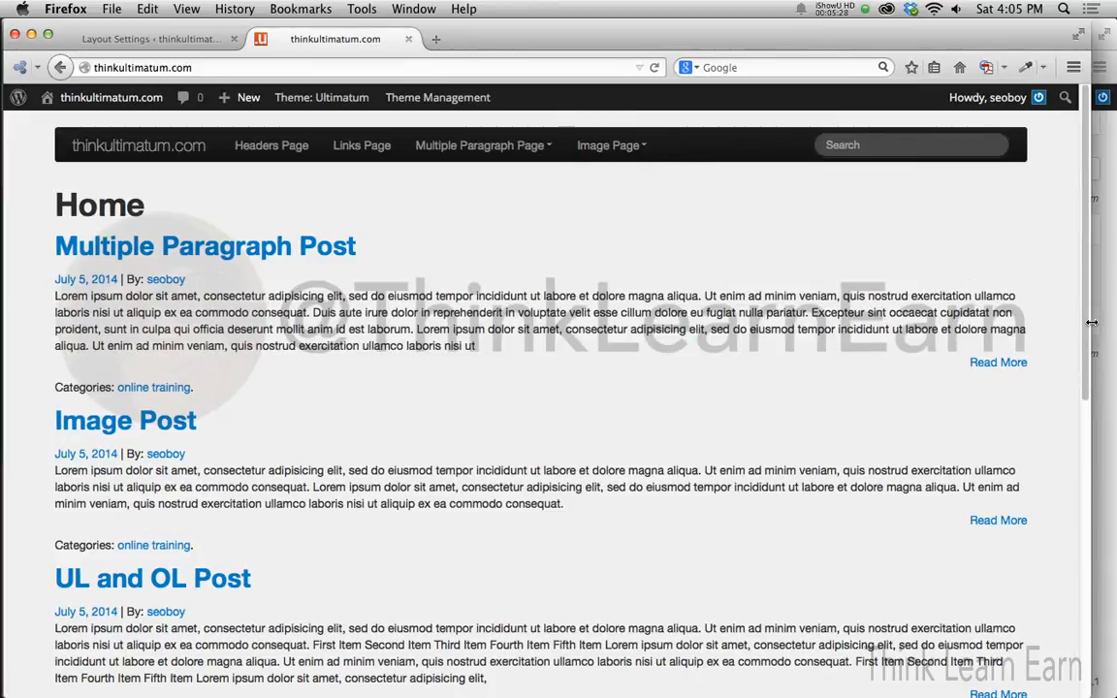
pyautogui.moveTo(1091, 323); pyautogui.dragTo(543, 264)
pyautogui.click(406, 156)
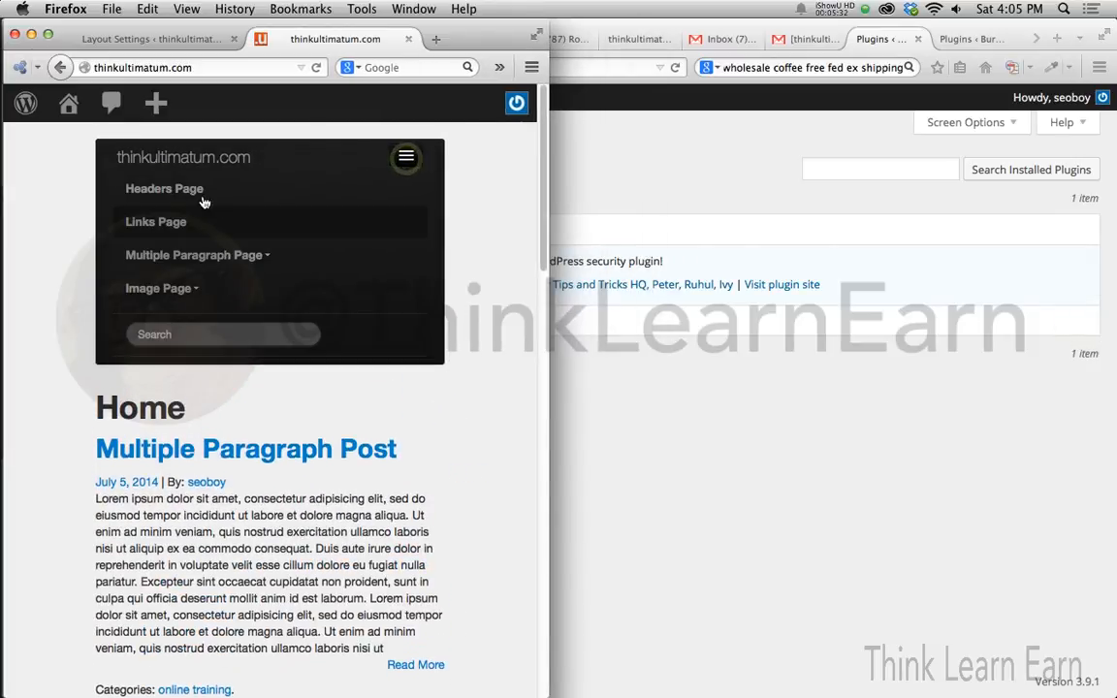
pyautogui.click(407, 156)
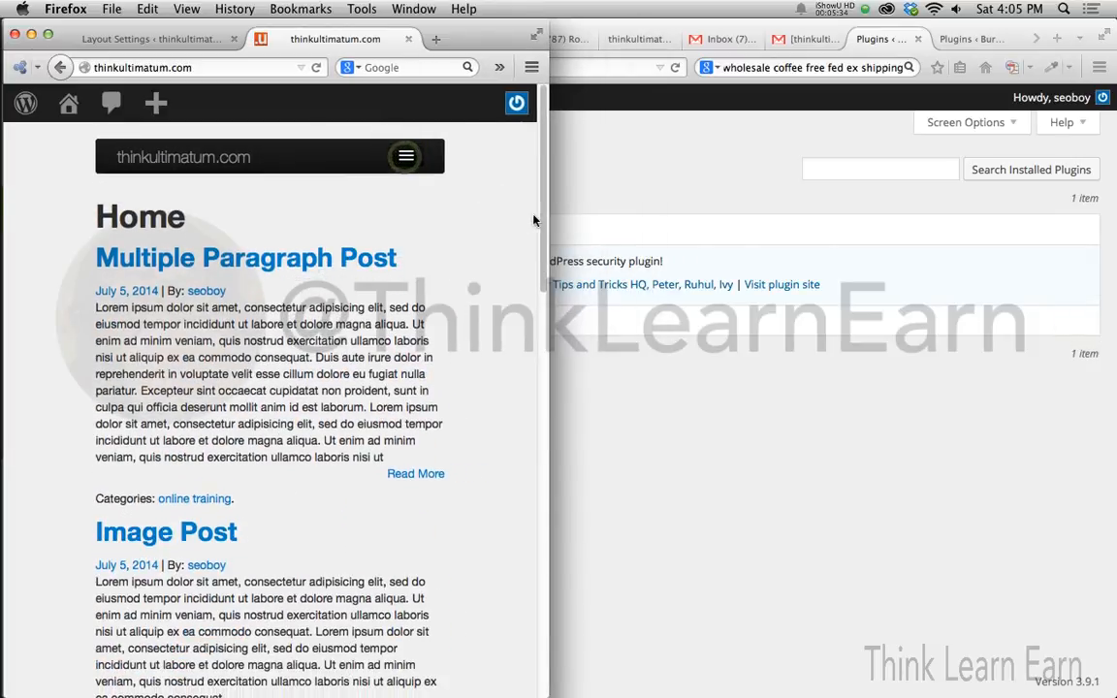
pyautogui.moveTo(548, 215); pyautogui.dragTo(1116, 172)
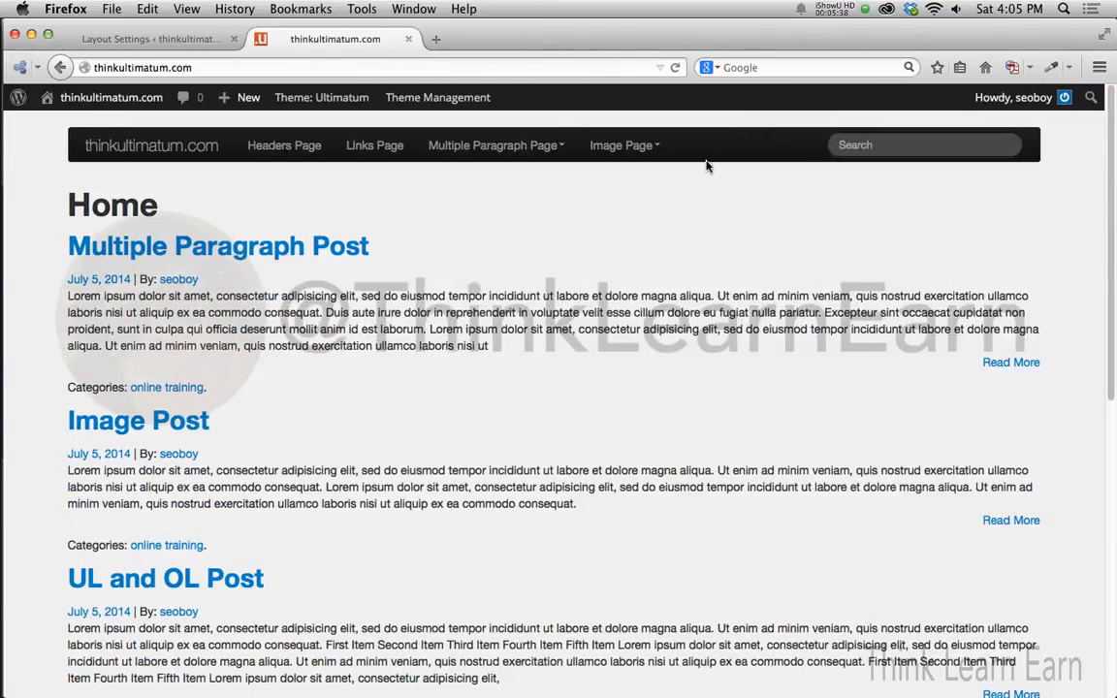